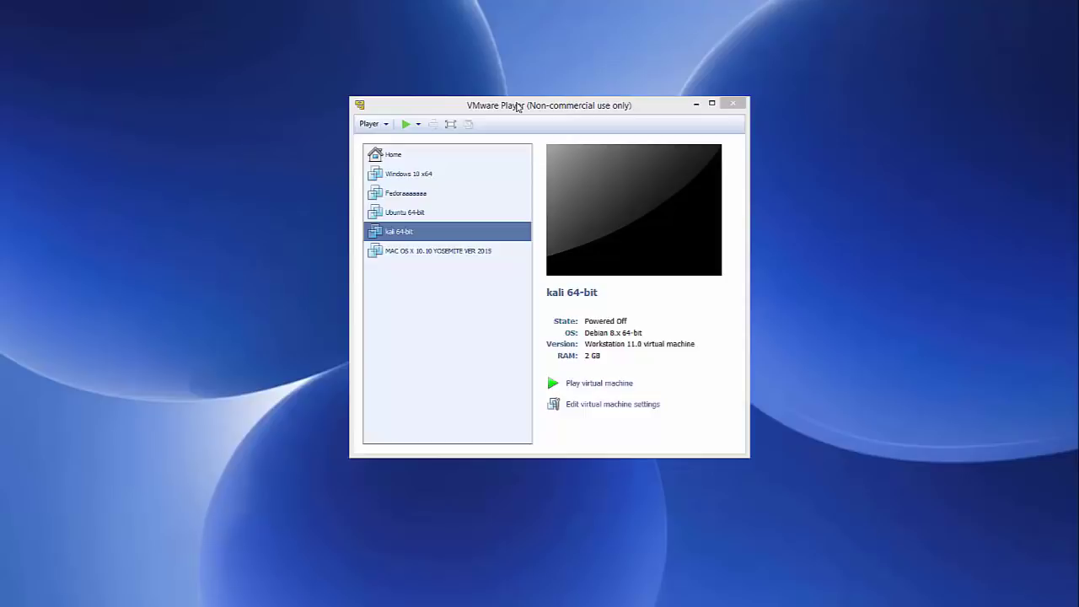
Minimize the VMware Player window showing the powered-off Kali 64-bit machine.
{"action": "left_click", "coordinate": [696, 103]}
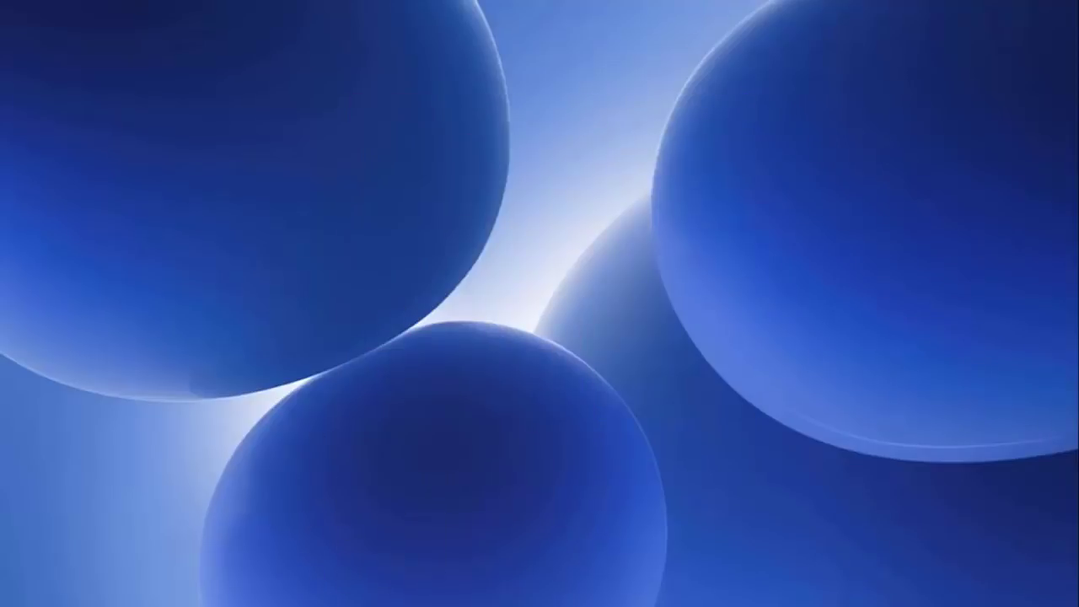
Restore Firefox and go from the Google 'ubuntu' results to ubuntu.com's Get Ubuntu page.
{"action": "left_click", "coordinate": [355, 598]}
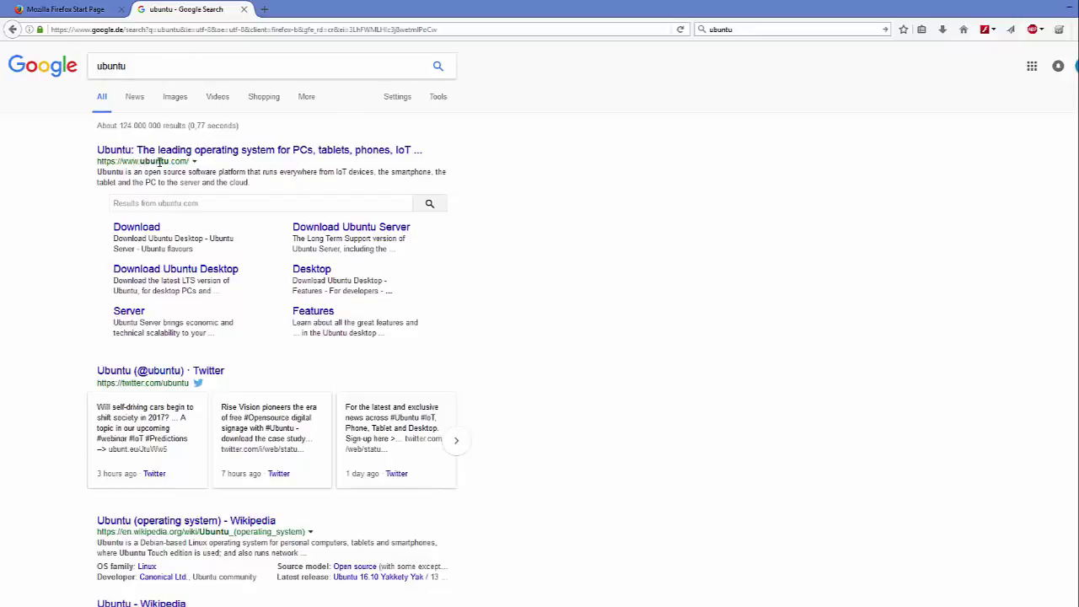
{"action": "left_click", "coordinate": [207, 152]}
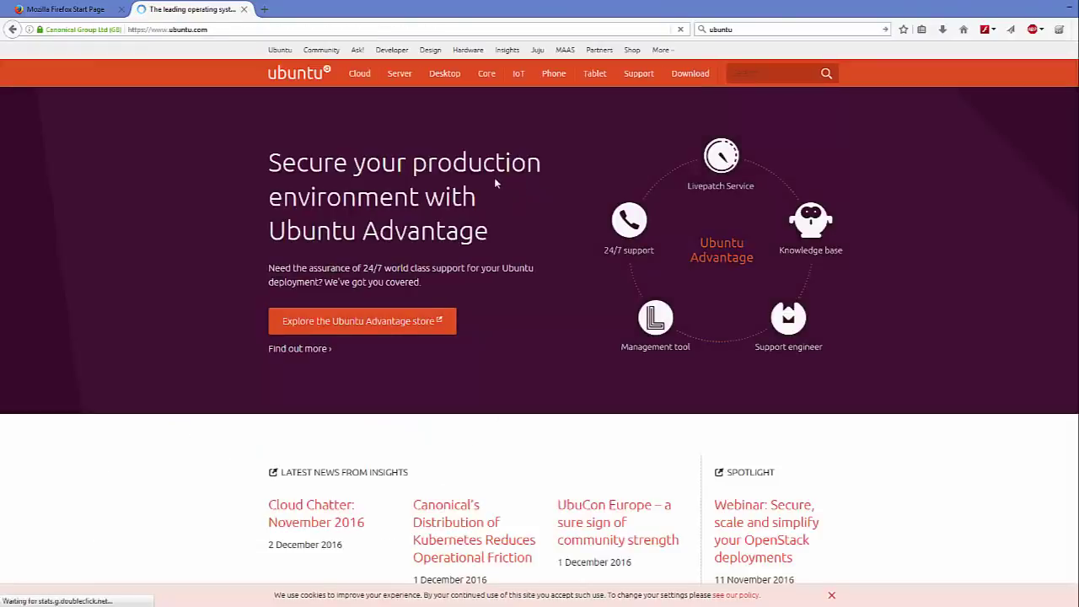
{"action": "mouse_move", "coordinate": [444, 76]}
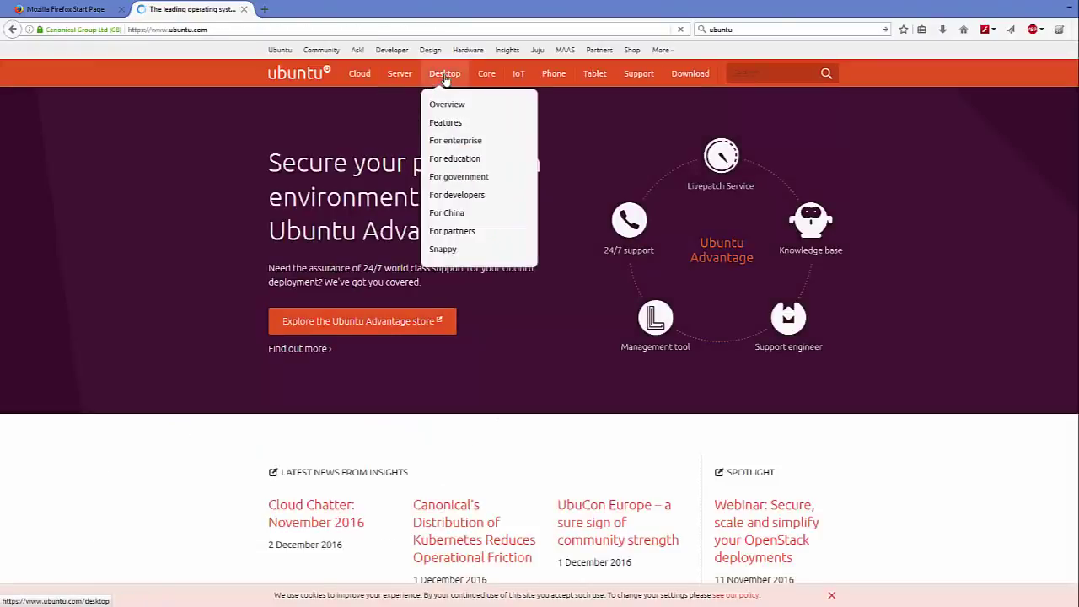
{"action": "left_click", "coordinate": [692, 74]}
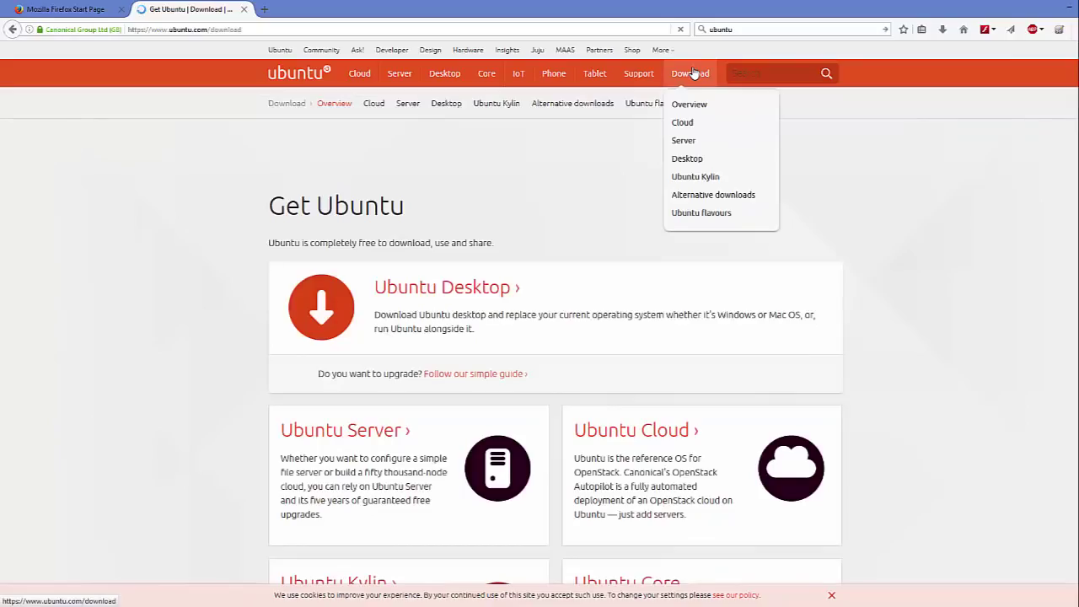
Open the Download Ubuntu Desktop page and scroll through it.
{"action": "left_click", "coordinate": [434, 291]}
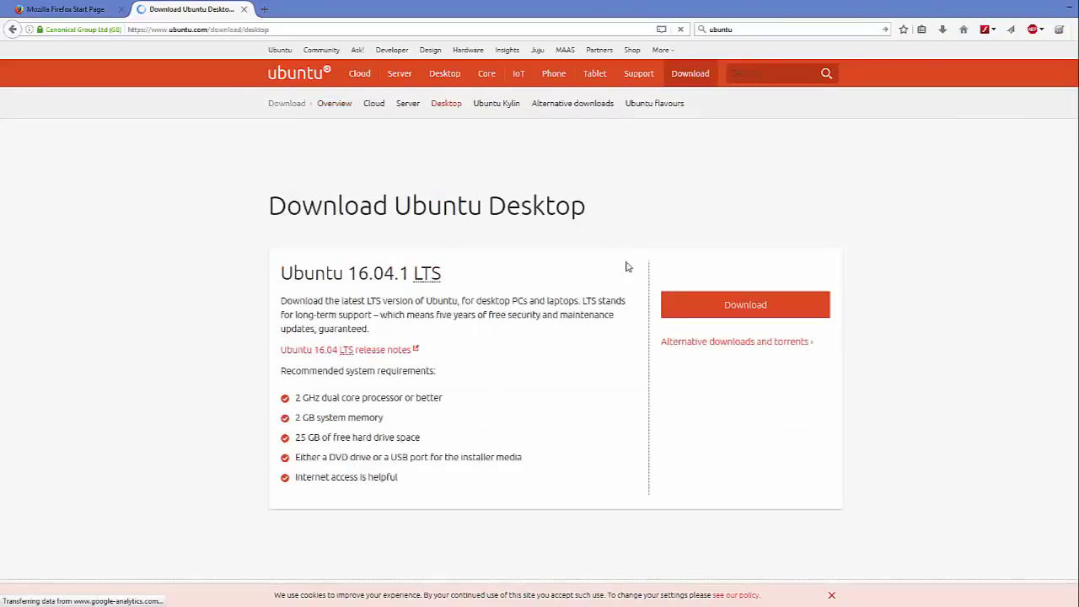
{"action": "scroll", "coordinate": [393, 266], "scroll_direction": "down", "scroll_amount": 3}
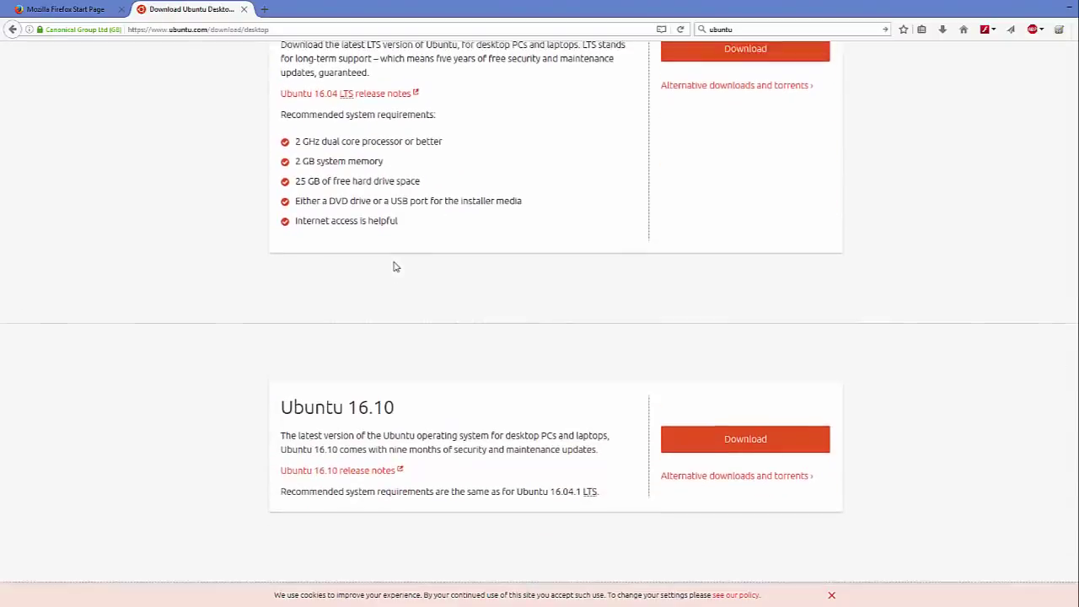
{"action": "scroll", "coordinate": [393, 267], "scroll_direction": "up", "scroll_amount": 2}
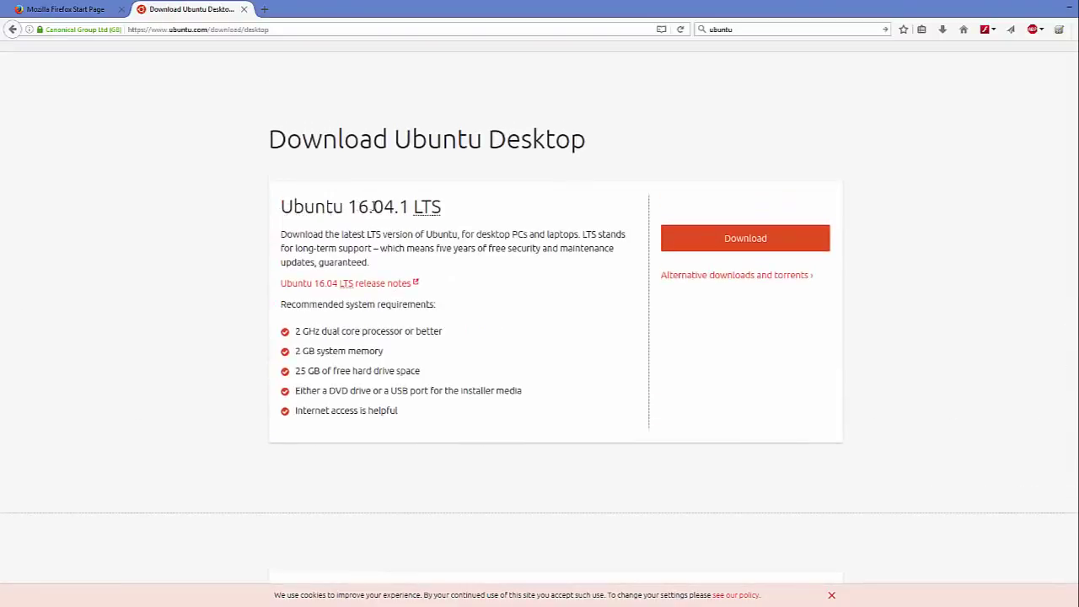
Compare versions, highlighting 'nine months' for 16.10 and the Ubuntu 16.04.1 LTS title.
{"action": "mouse_move", "coordinate": [417, 214]}
{"action": "scroll", "coordinate": [438, 243], "scroll_direction": "down", "scroll_amount": 4}
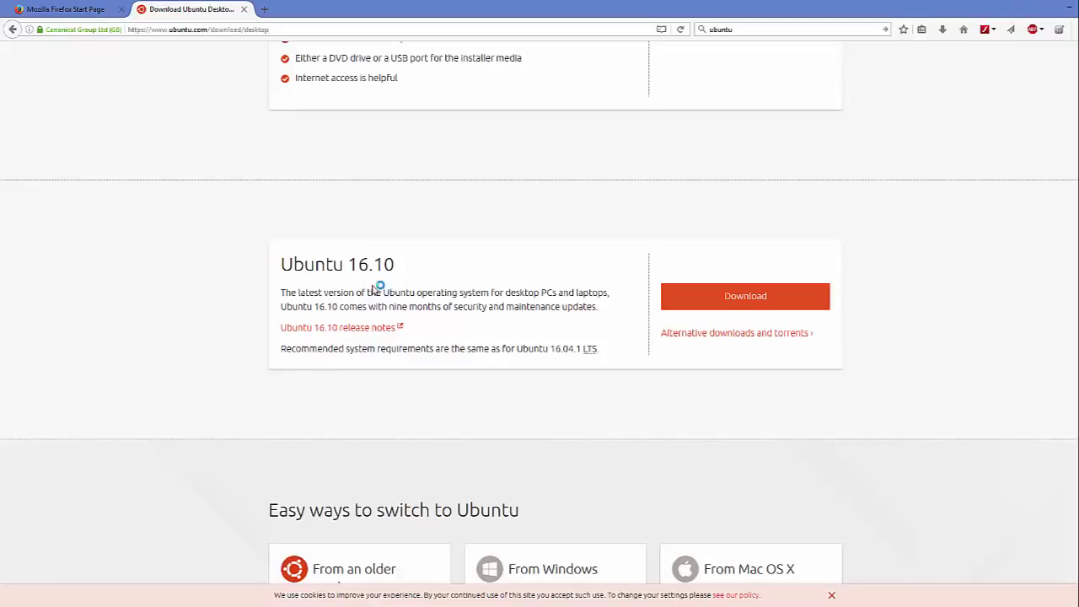
{"action": "left_click_drag", "start_coordinate": [388, 306], "coordinate": [440, 302]}
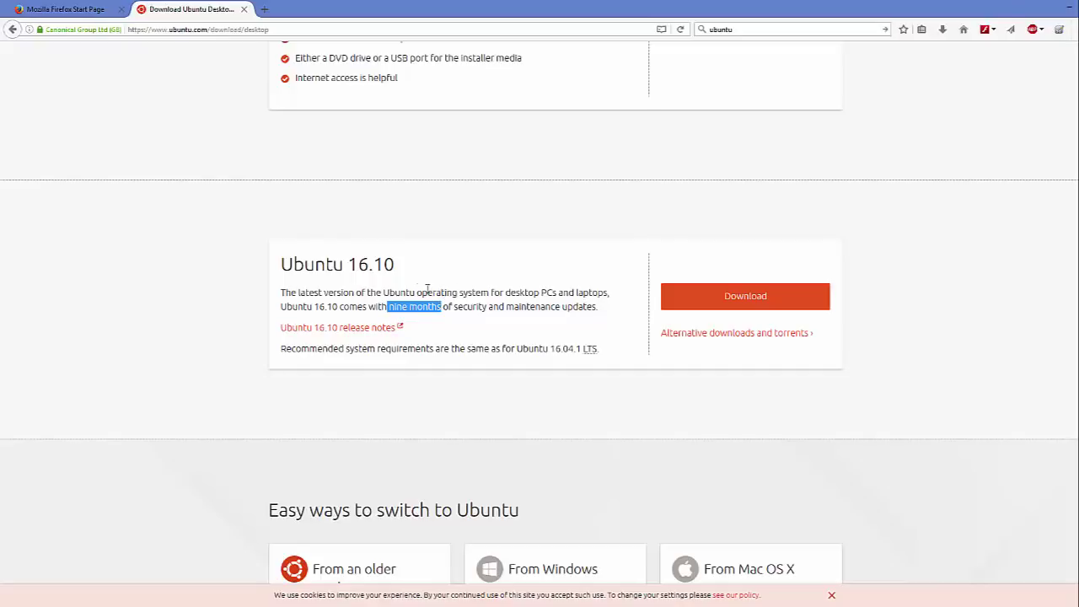
{"action": "scroll", "coordinate": [506, 286], "scroll_direction": "up", "scroll_amount": 3}
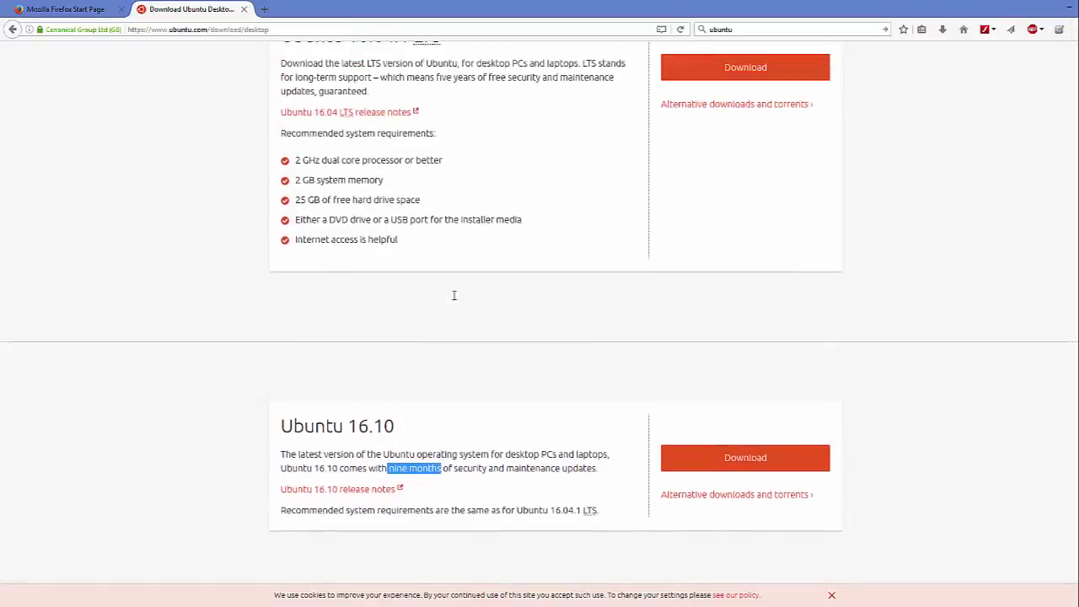
{"action": "left_click_drag", "start_coordinate": [445, 142], "coordinate": [285, 143]}
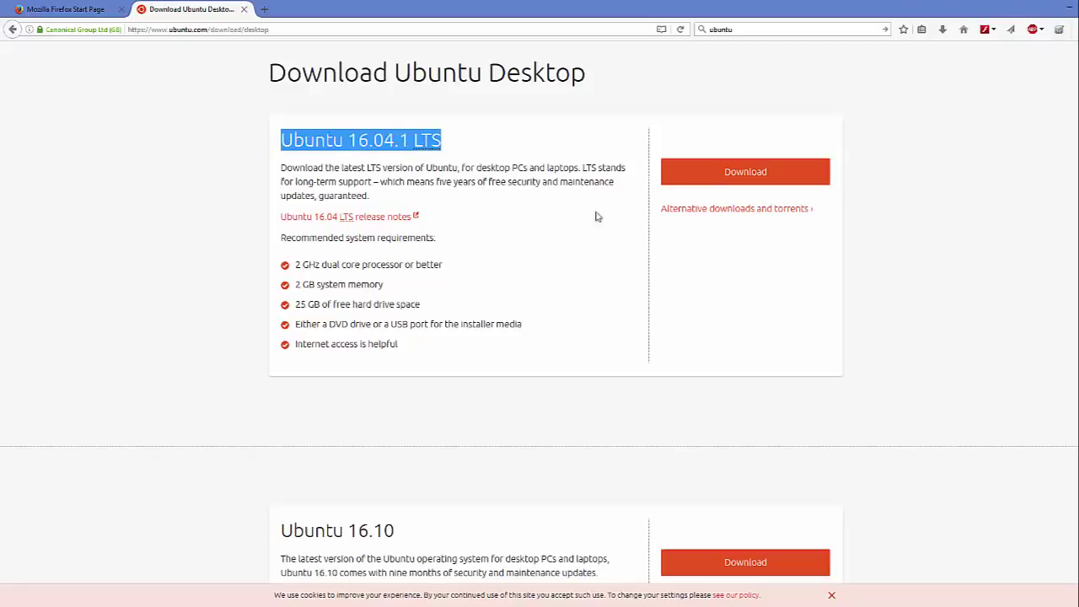
Choose Download for 16.04.1 LTS and set every contribution slider, including Tip to Canonical, to $0.
{"action": "left_click", "coordinate": [747, 180]}
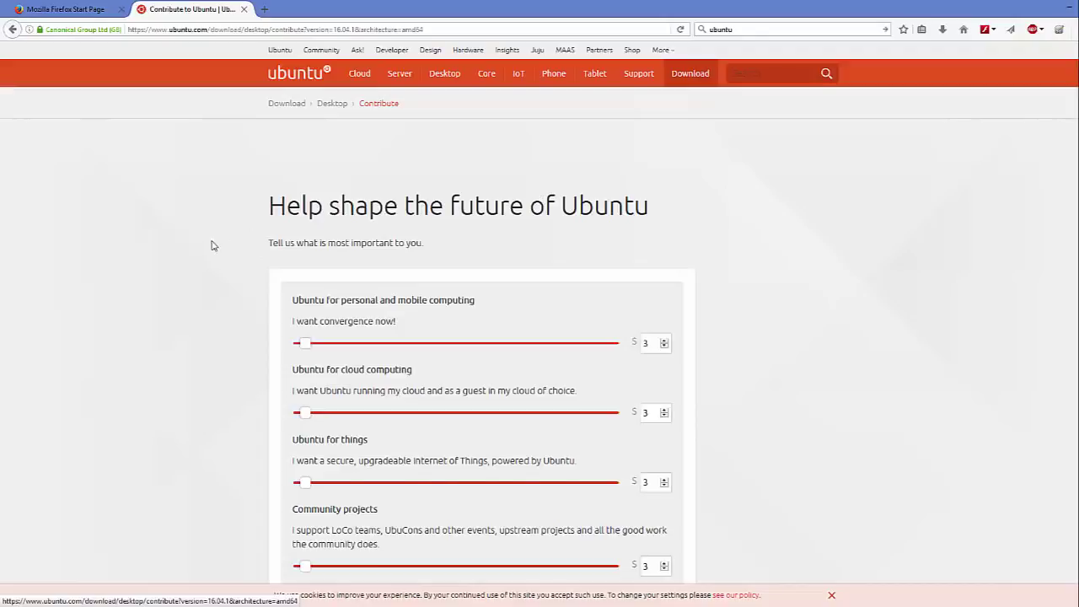
{"action": "scroll", "coordinate": [211, 245], "scroll_direction": "down", "scroll_amount": 3}
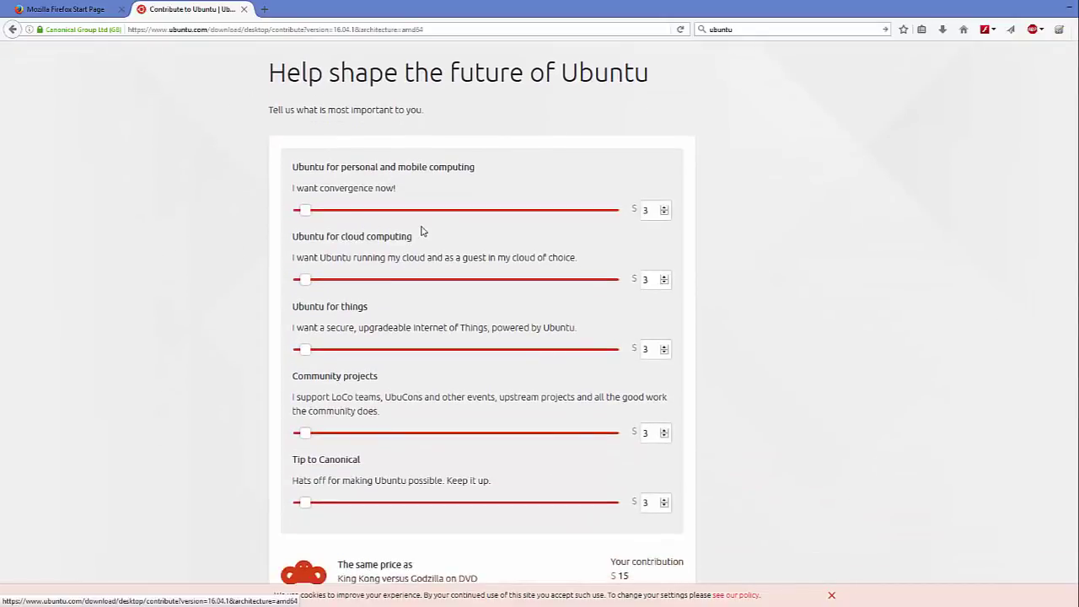
{"action": "left_click_drag", "start_coordinate": [305, 210], "coordinate": [297, 211]}
{"action": "left_click_drag", "start_coordinate": [309, 279], "coordinate": [280, 285]}
{"action": "left_click_drag", "start_coordinate": [308, 349], "coordinate": [272, 351]}
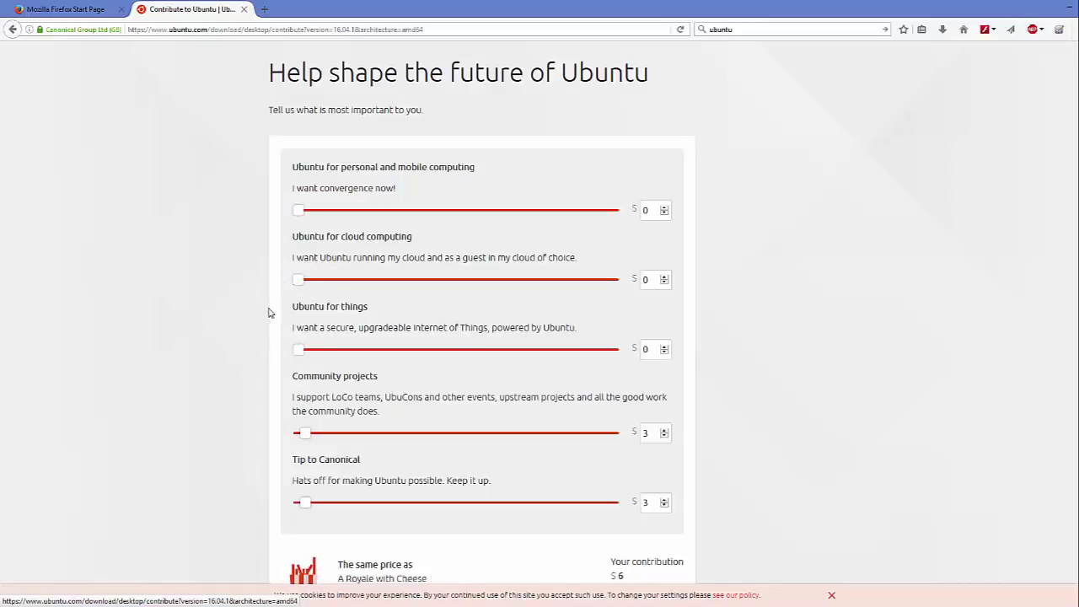
{"action": "scroll", "coordinate": [268, 313], "scroll_direction": "down", "scroll_amount": 4}
{"action": "left_click_drag", "start_coordinate": [305, 233], "coordinate": [278, 239]}
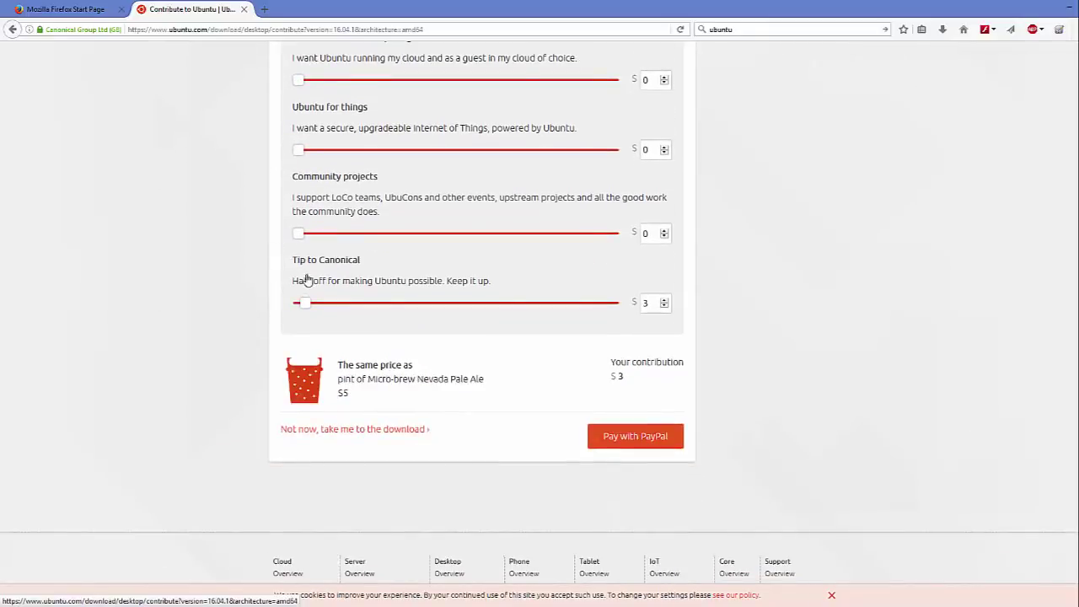
{"action": "left_click_drag", "start_coordinate": [306, 306], "coordinate": [274, 308]}
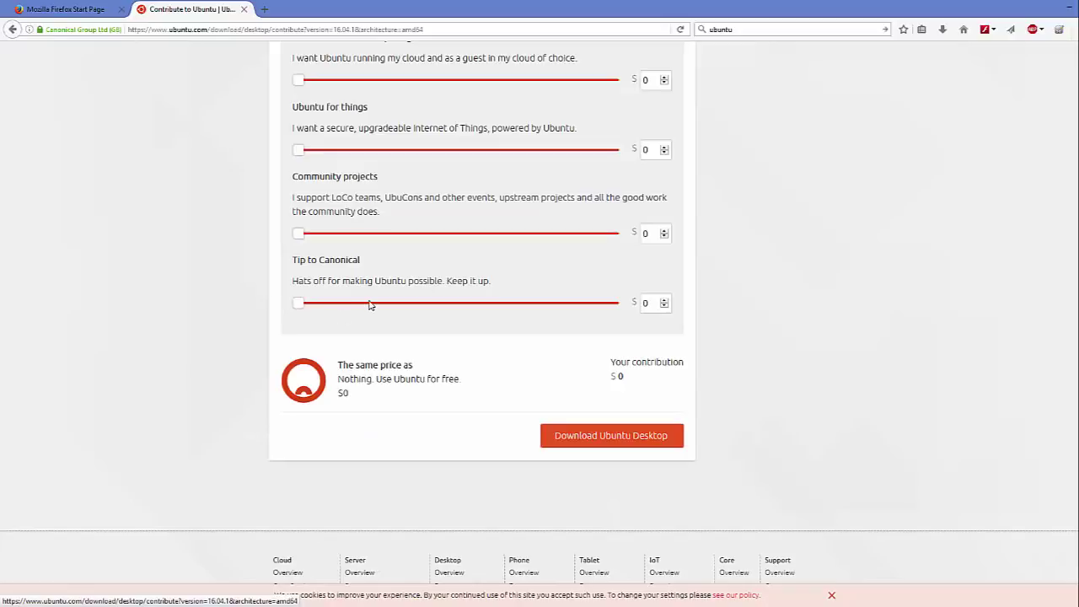
{"action": "key", "text": "Right"}
{"action": "left_click", "coordinate": [300, 309]}
Download Ubuntu Desktop for free, note the 1.4 GB ISO size, and cancel the open prompt.
{"action": "left_click", "coordinate": [595, 441]}
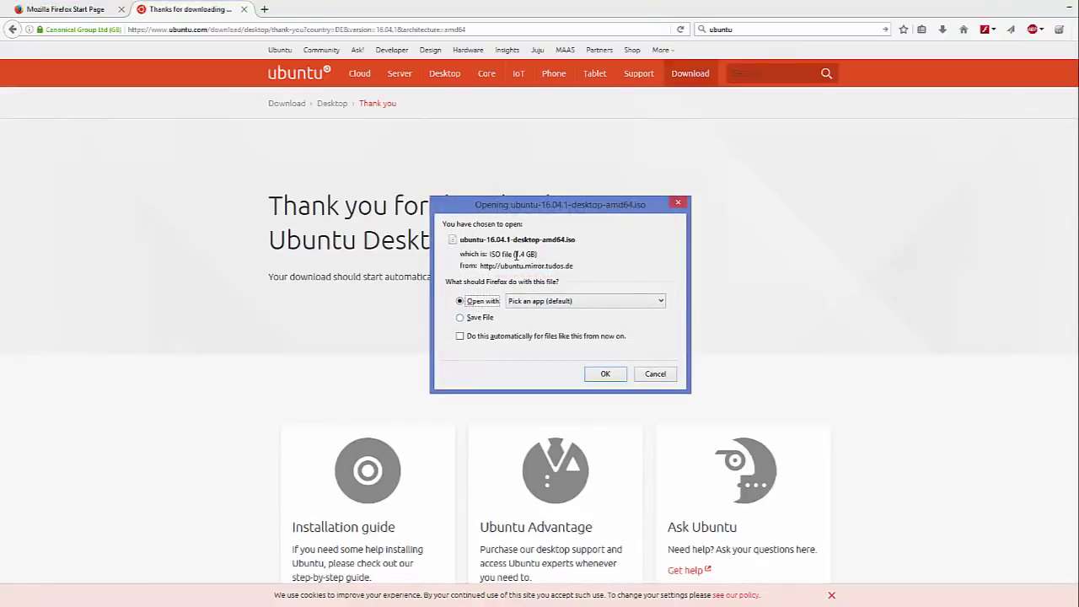
{"action": "left_click_drag", "start_coordinate": [515, 254], "coordinate": [533, 254]}
{"action": "left_click", "coordinate": [653, 374]}
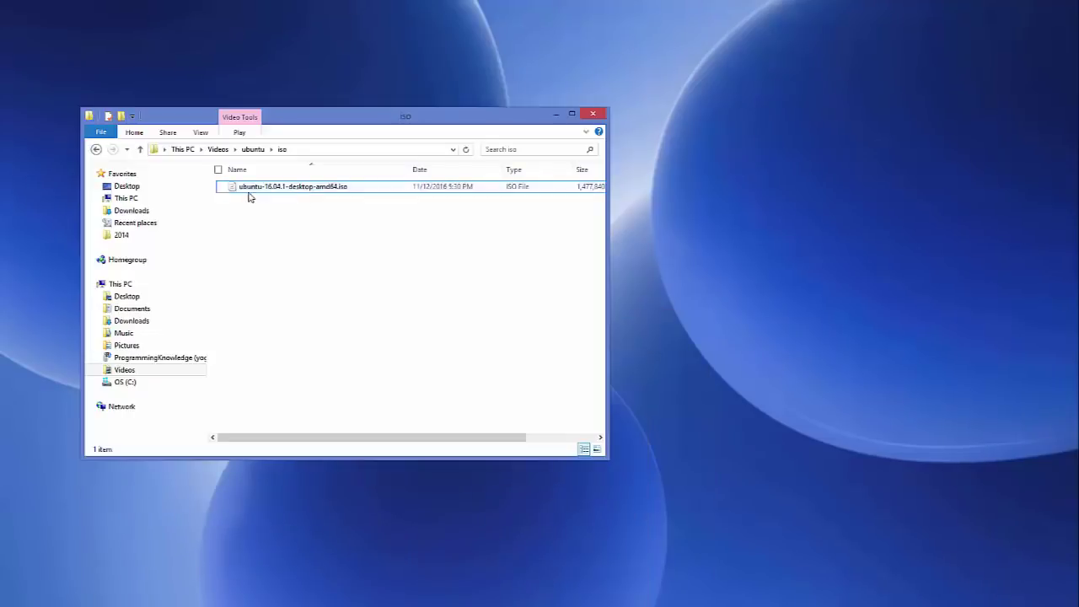
Confirm ubuntu-16.04.1-desktop-amd64.iso is in Videos/ubuntu/iso, then minimize Explorer.
{"action": "left_click", "coordinate": [250, 187]}
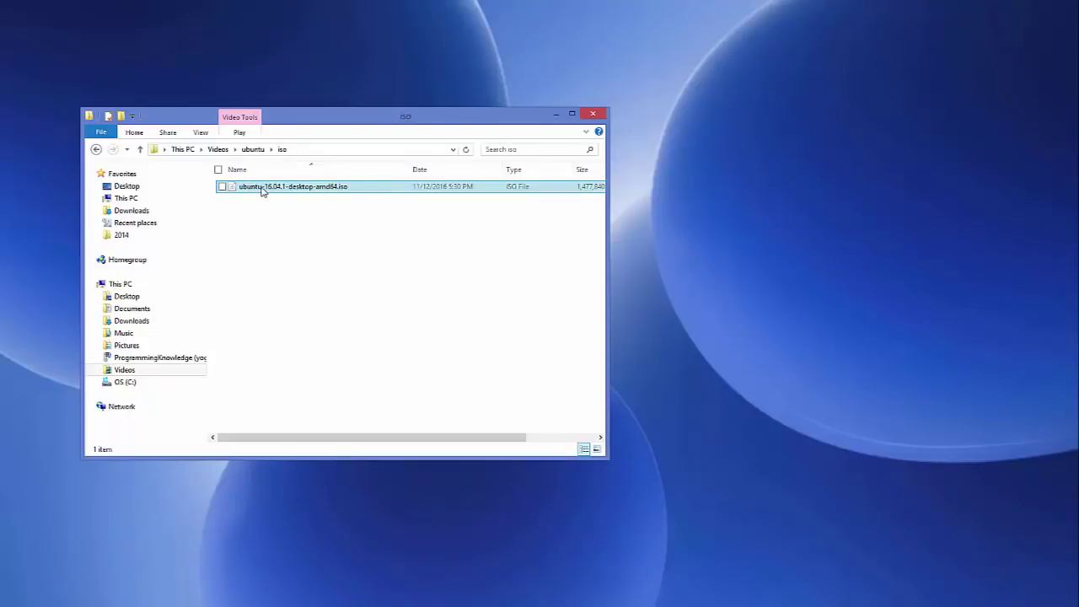
{"action": "left_click", "coordinate": [343, 196], "text": "ctrl"}
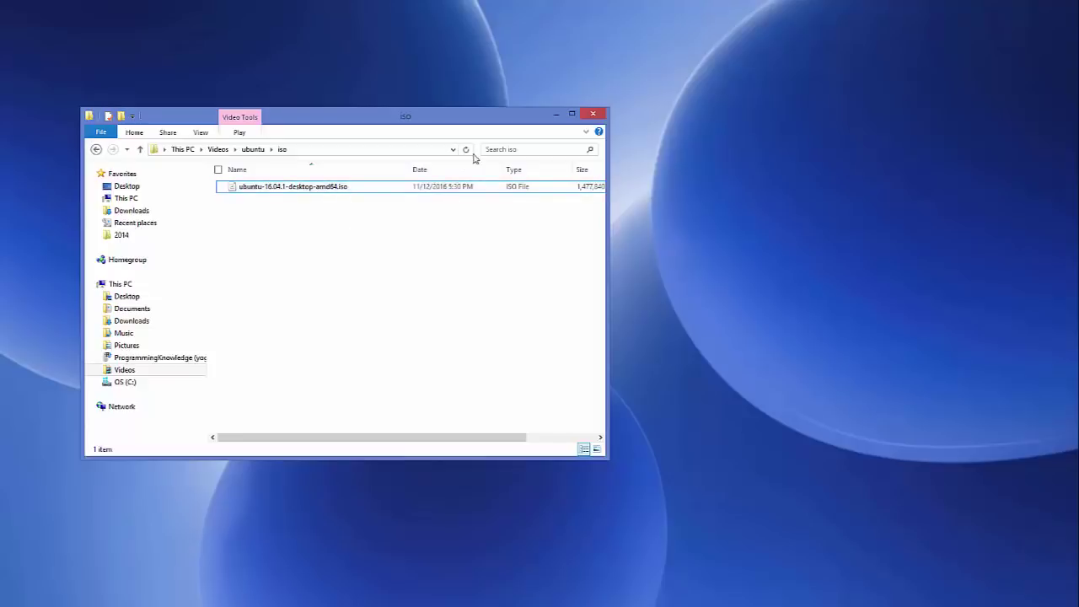
{"action": "left_click", "coordinate": [554, 114]}
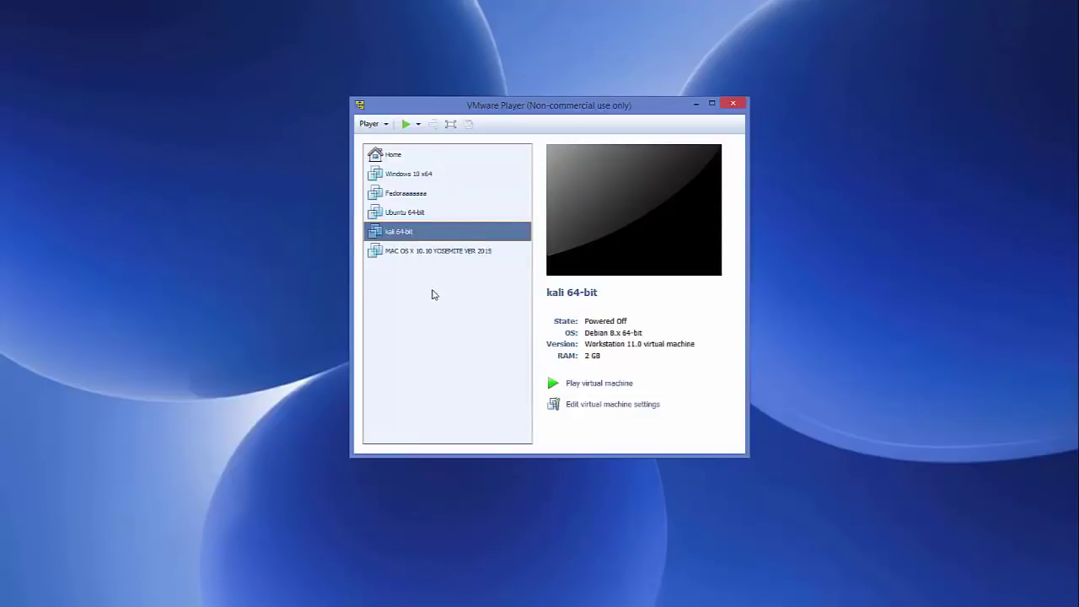
Go to the Player's Home page and start creating a new virtual machine.
{"action": "left_click", "coordinate": [441, 253]}
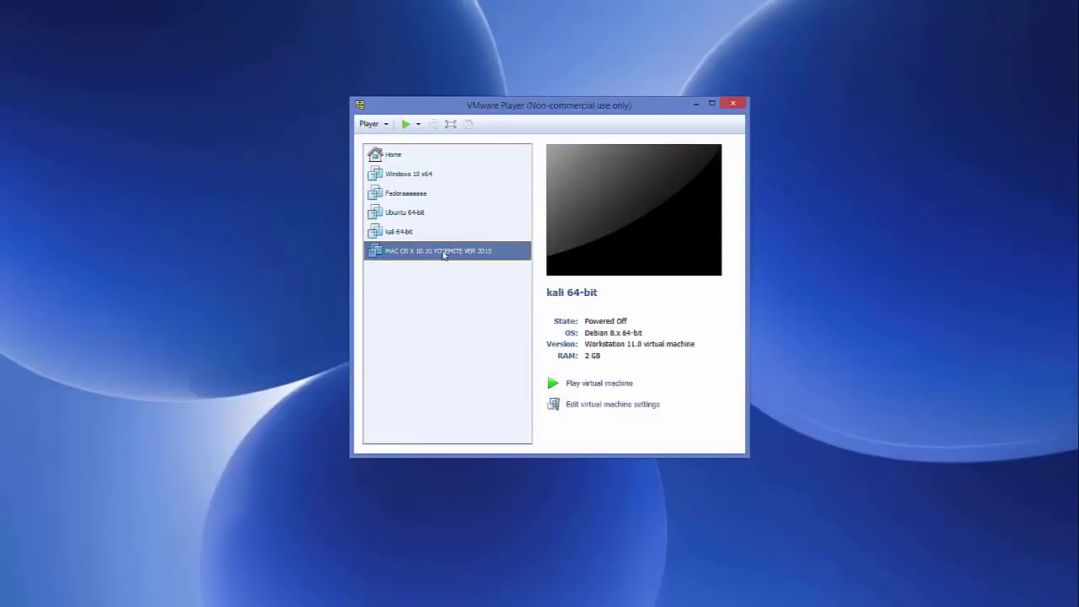
{"action": "left_click", "coordinate": [404, 157]}
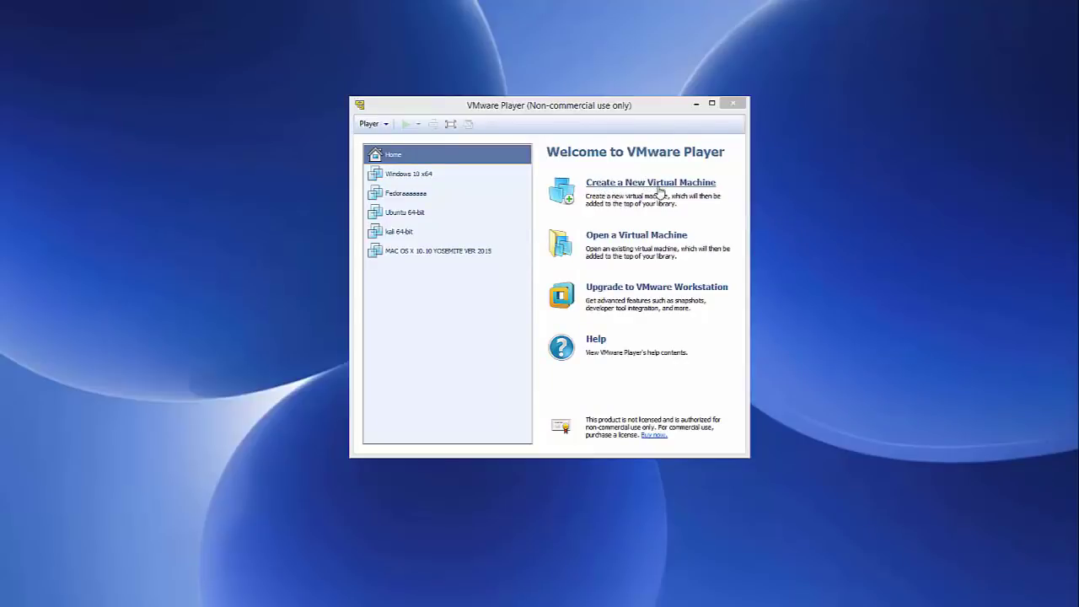
{"action": "left_click", "coordinate": [660, 191]}
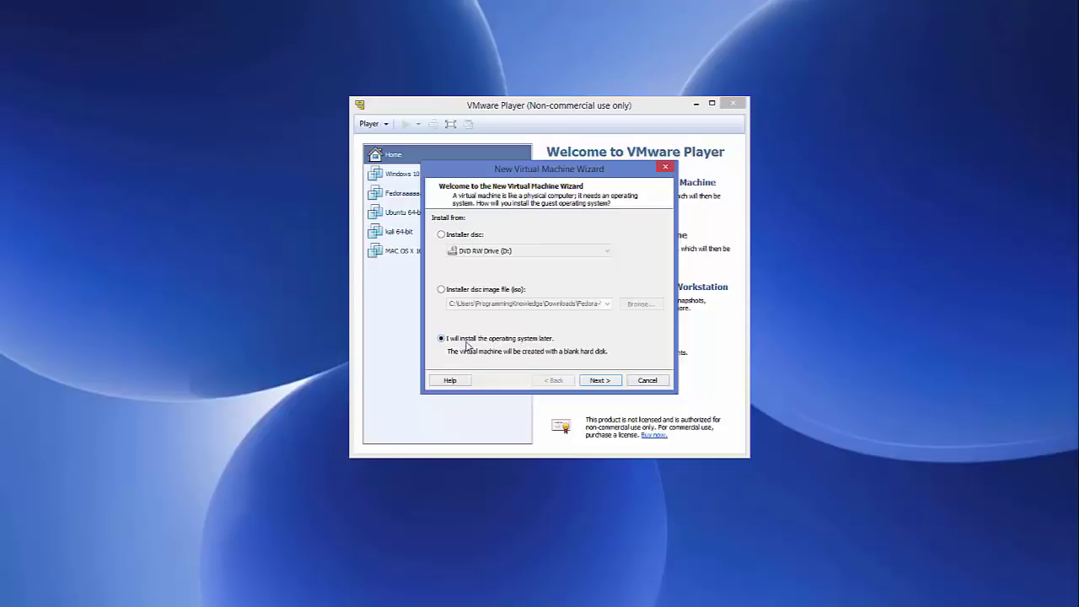
Set the guest operating system to Linux, Ubuntu 64-bit, and continue to the naming page.
{"action": "left_click", "coordinate": [603, 384]}
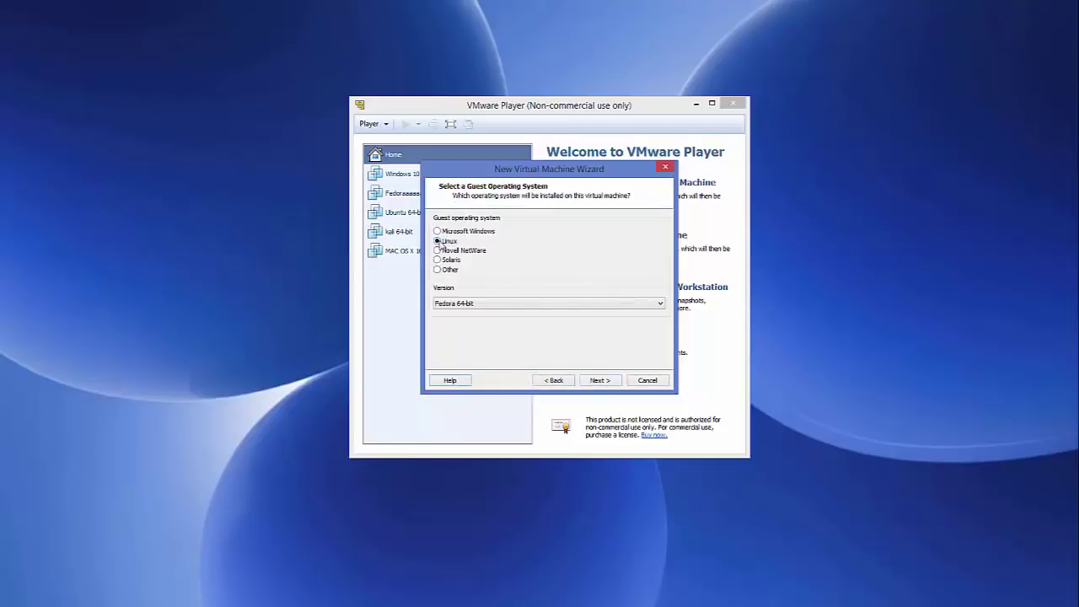
{"action": "left_click", "coordinate": [472, 306]}
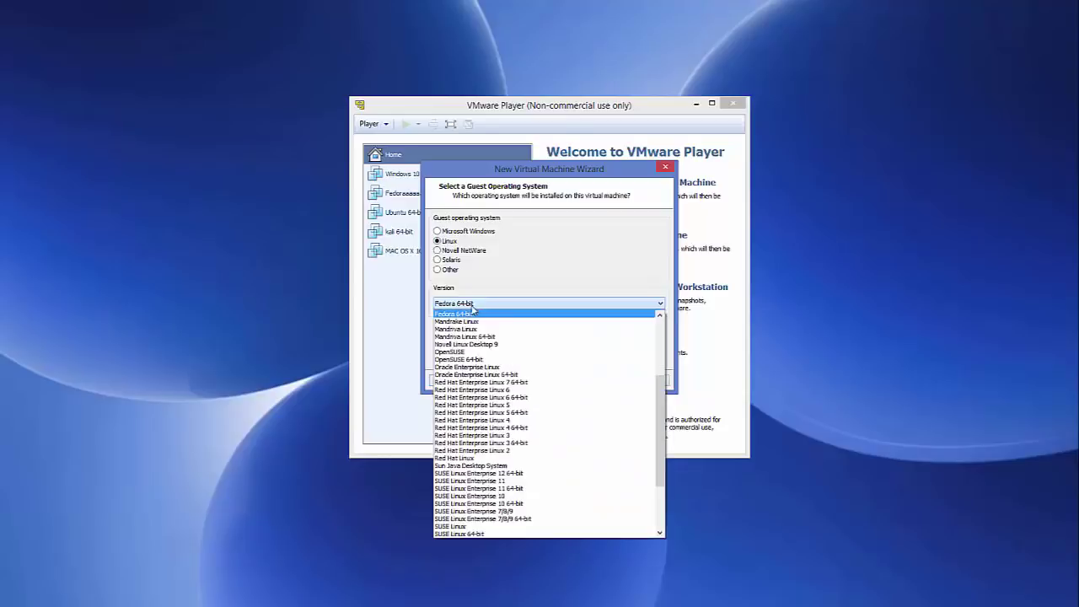
{"action": "scroll", "coordinate": [464, 385], "scroll_direction": "down", "scroll_amount": 4}
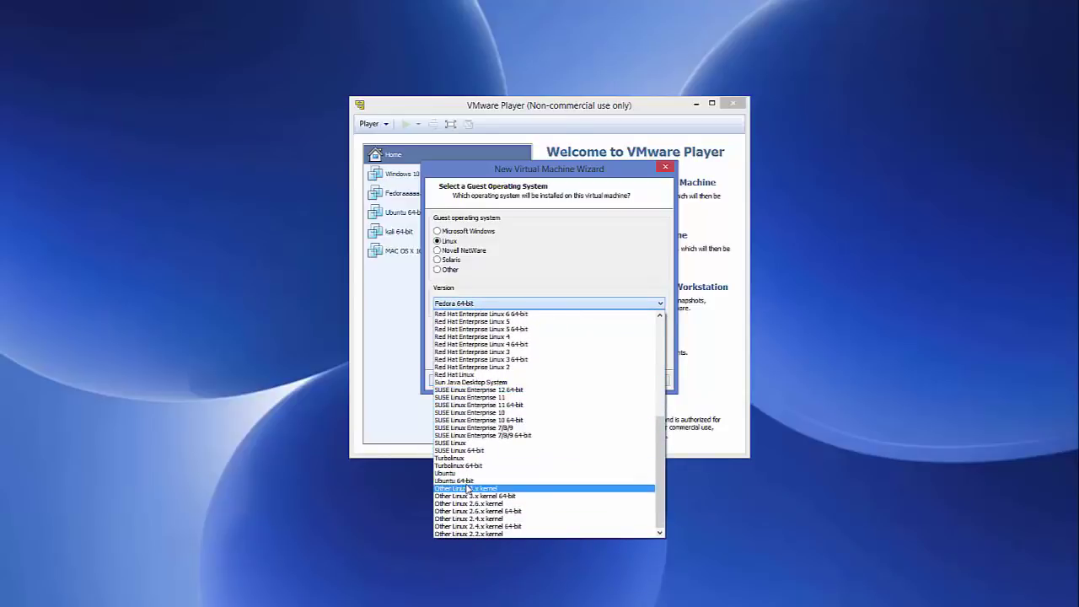
{"action": "left_click", "coordinate": [467, 481]}
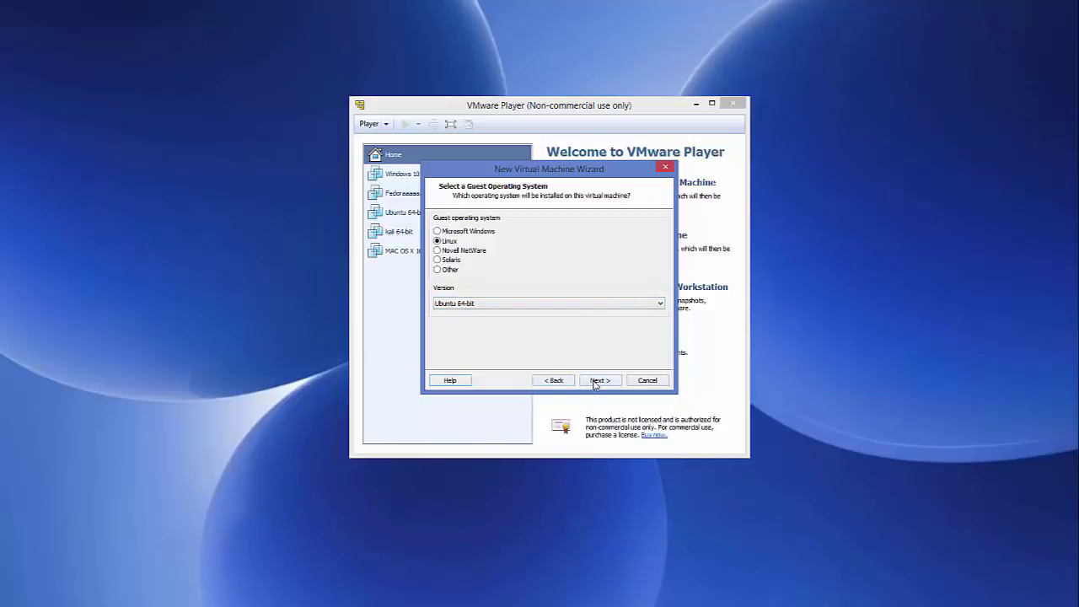
{"action": "left_click", "coordinate": [595, 382]}
{"action": "left_click", "coordinate": [483, 235]}
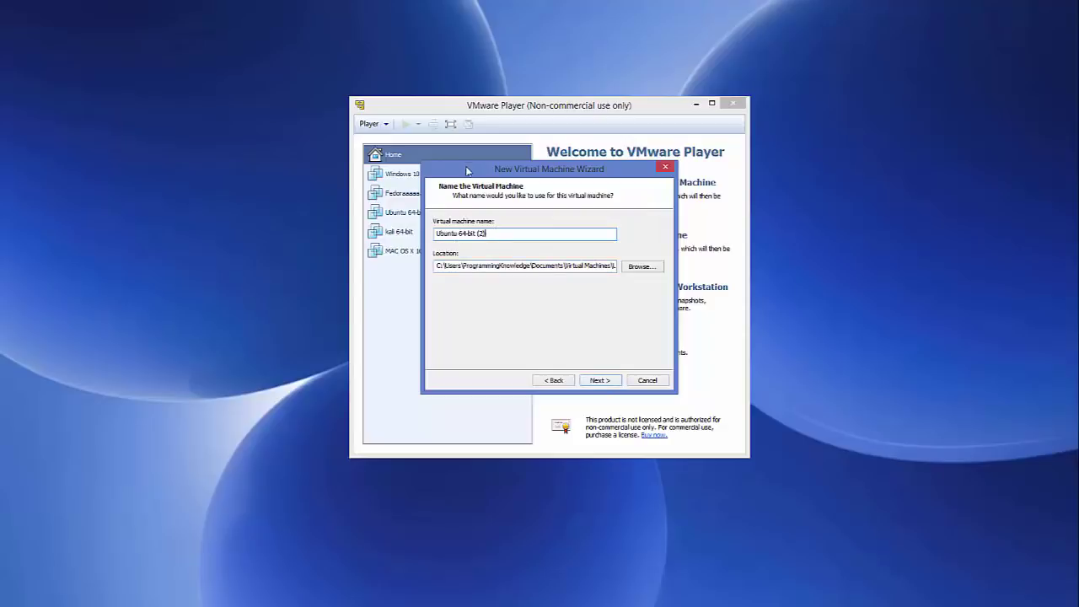
Create 'Ubuntu 64-bit (2)' with a 20 GB split disk and open its hardware settings.
{"action": "left_click_drag", "start_coordinate": [468, 171], "coordinate": [581, 170]}
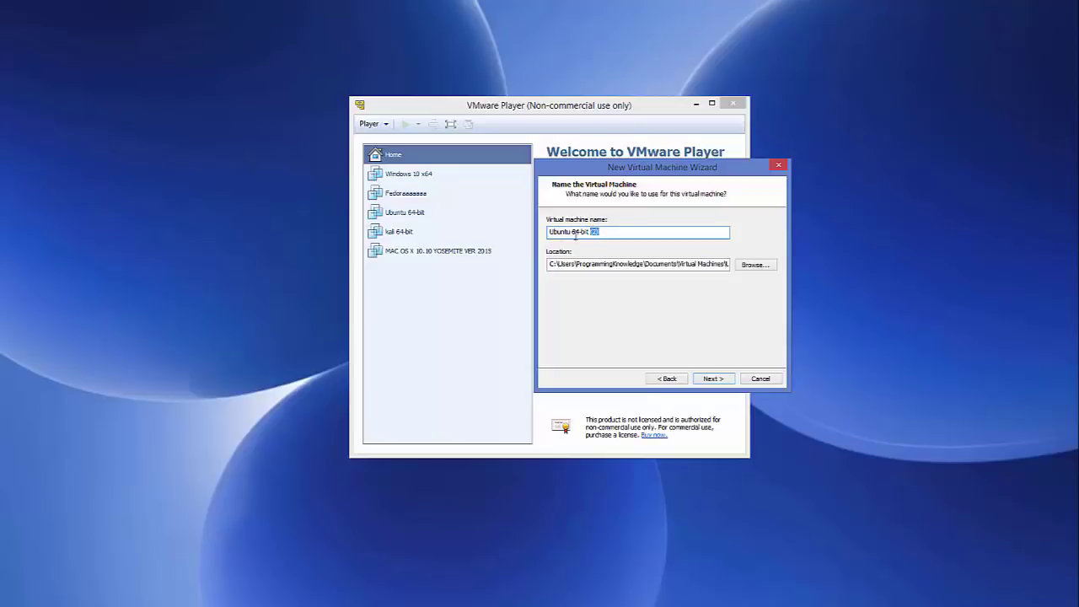
{"action": "left_click_drag", "start_coordinate": [647, 167], "coordinate": [526, 155]}
{"action": "left_click", "coordinate": [594, 368]}
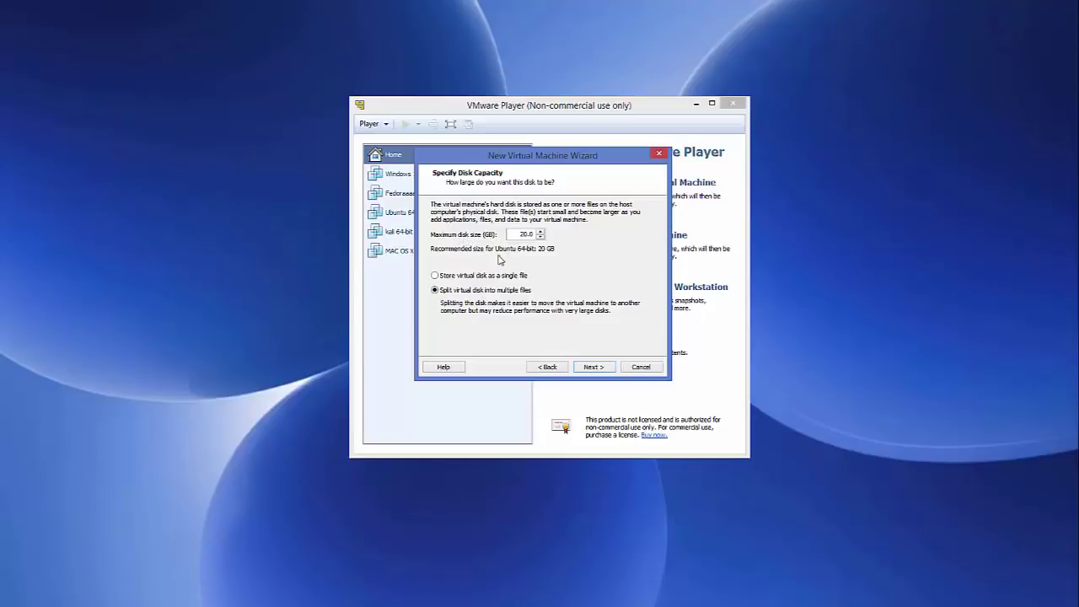
{"action": "left_click", "coordinate": [590, 368]}
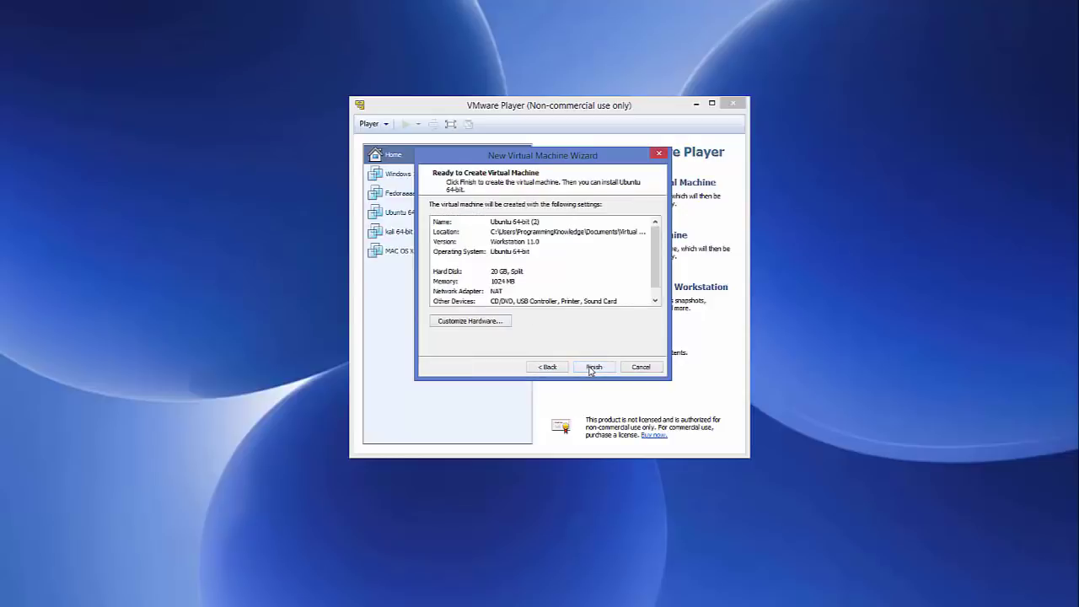
{"action": "left_click", "coordinate": [593, 368]}
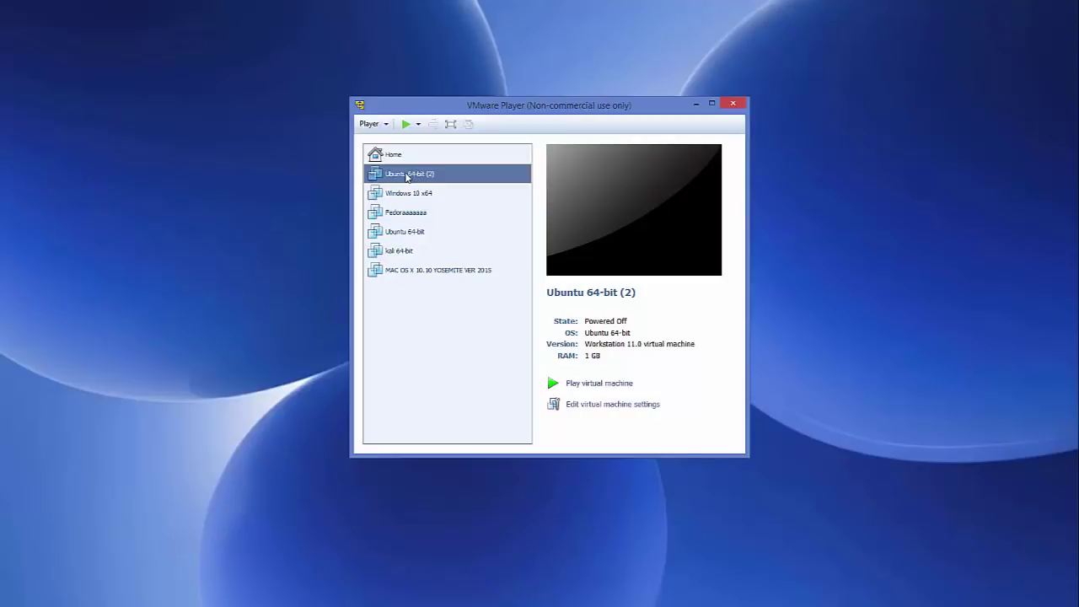
{"action": "left_click", "coordinate": [599, 408]}
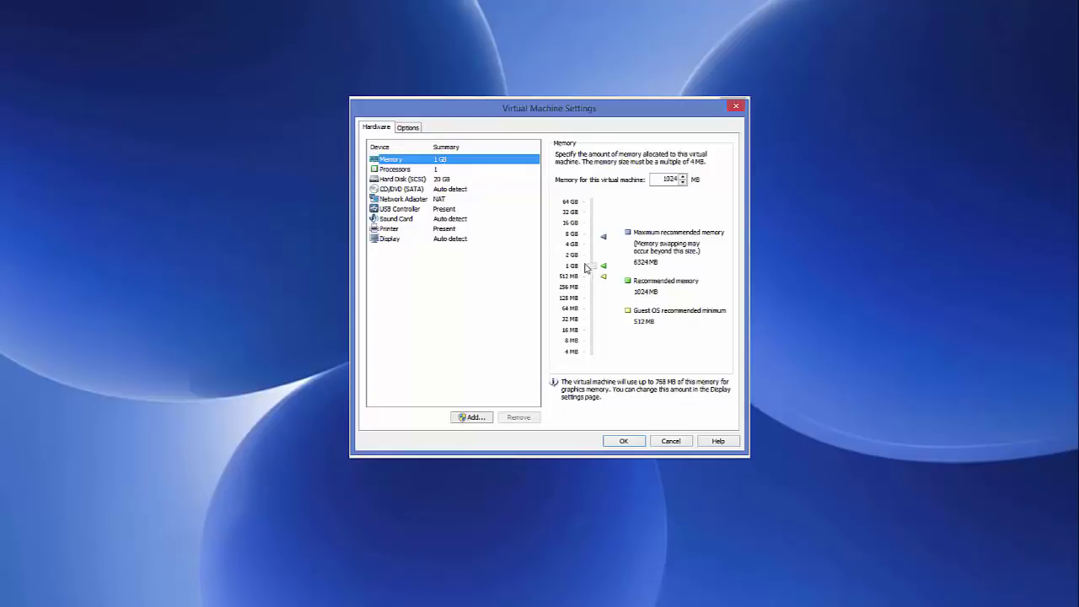
Give the machine 4096 MB of memory and 2 processor cores.
{"action": "left_click_drag", "start_coordinate": [591, 268], "coordinate": [596, 248]}
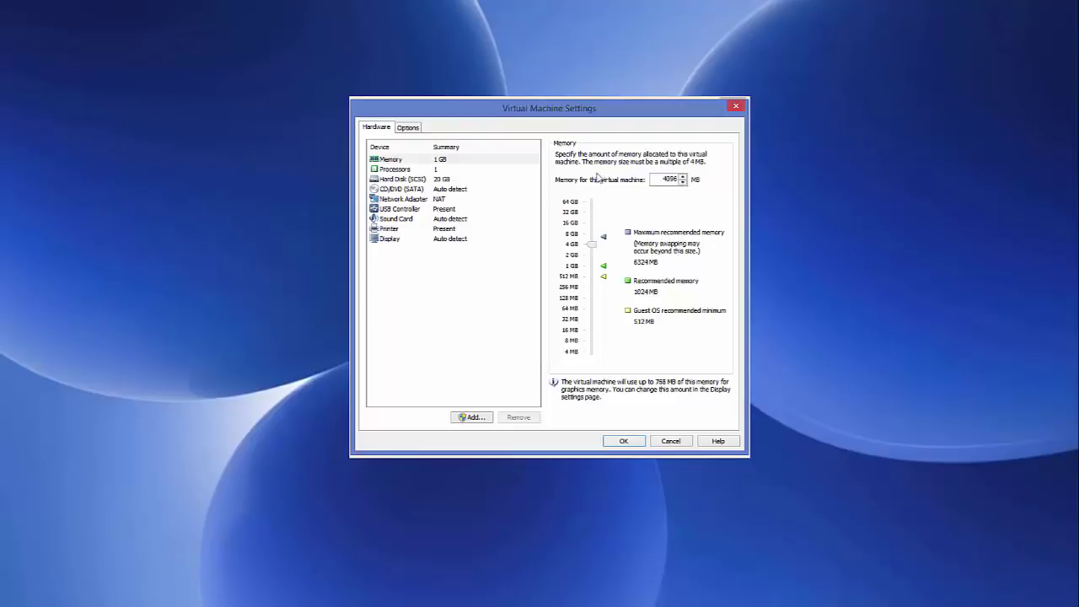
{"action": "left_click", "coordinate": [435, 172]}
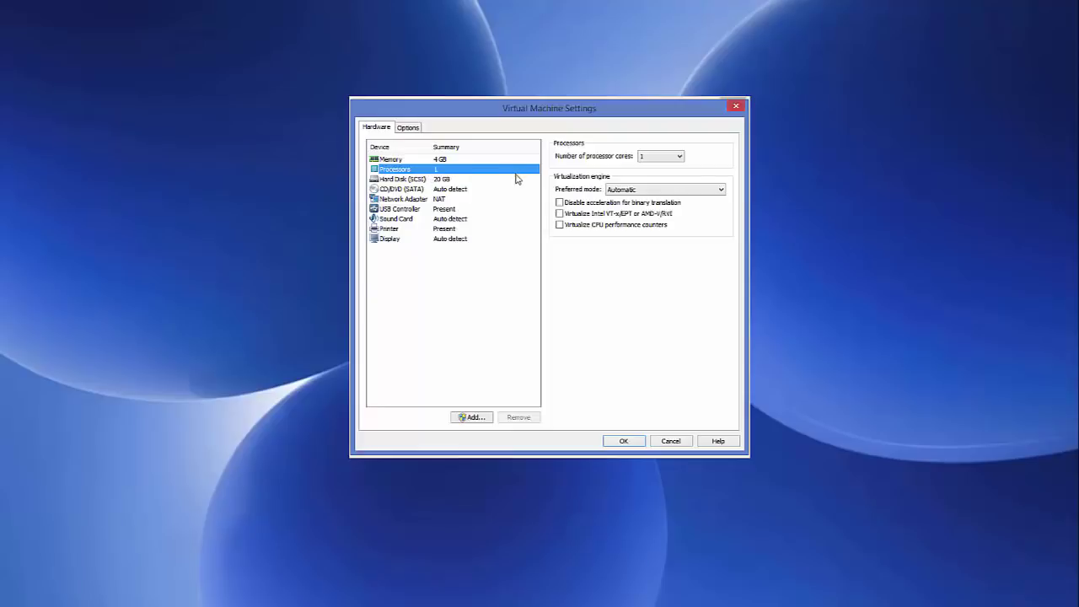
{"action": "left_click", "coordinate": [665, 158]}
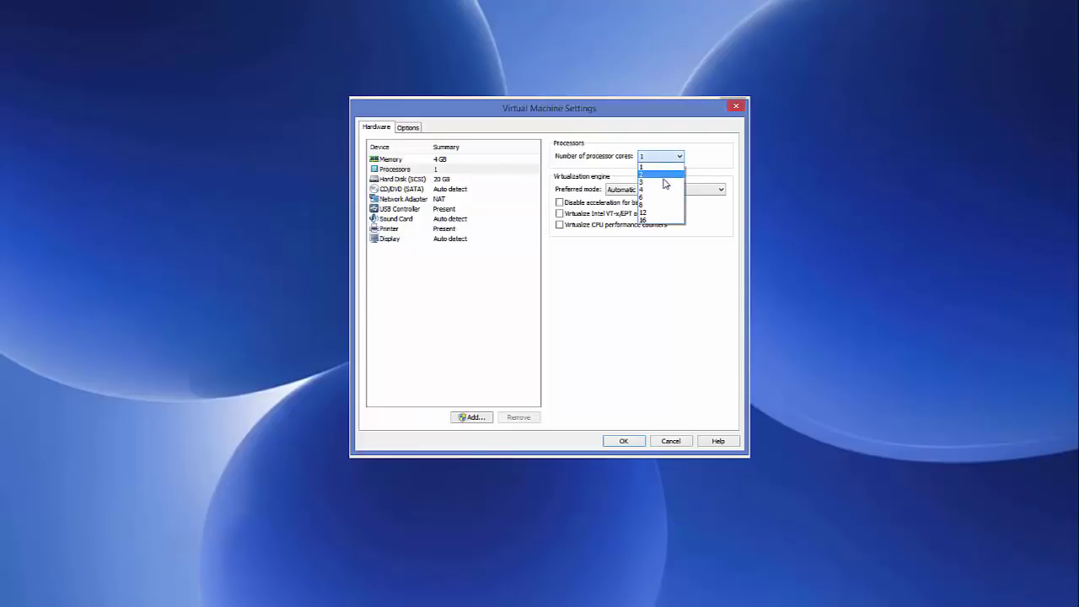
{"action": "left_click", "coordinate": [665, 175]}
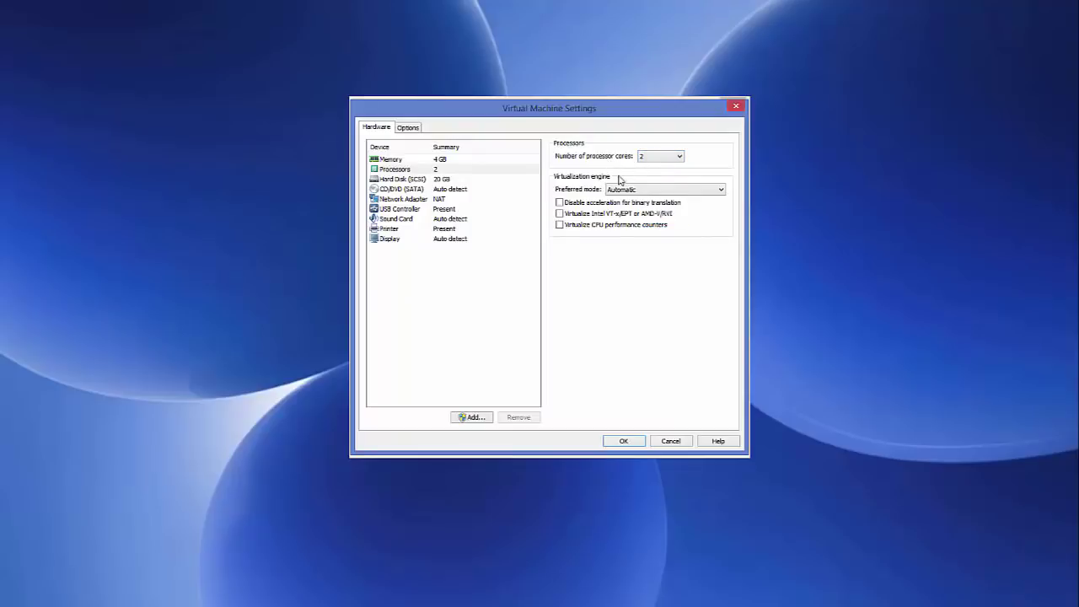
{"action": "left_click", "coordinate": [425, 179]}
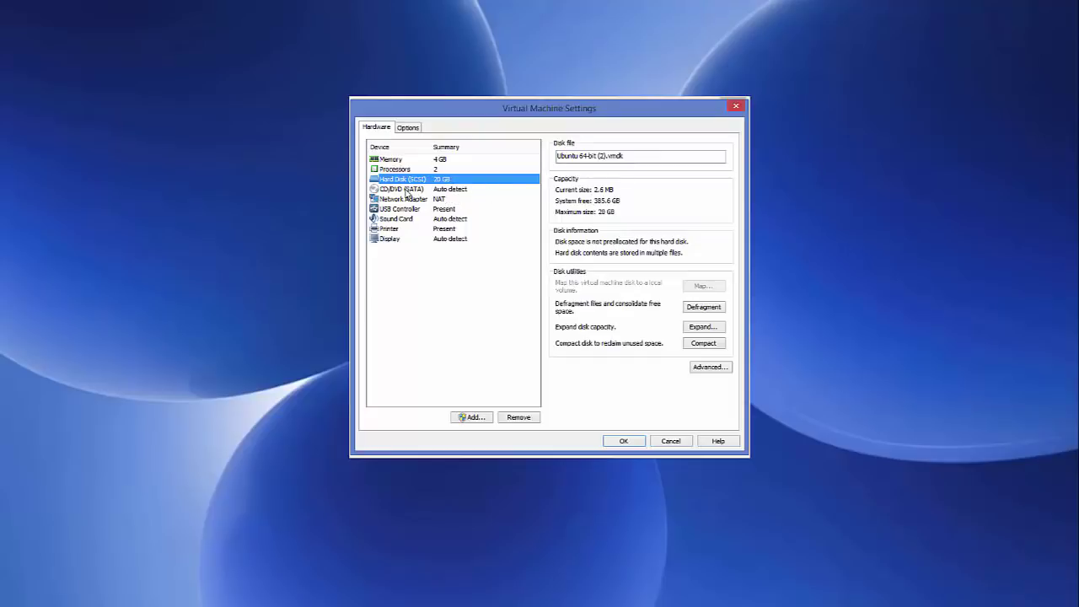
Switch the CD/DVD (SATA) drive to use an ISO image file and browse for it.
{"action": "left_click", "coordinate": [405, 191]}
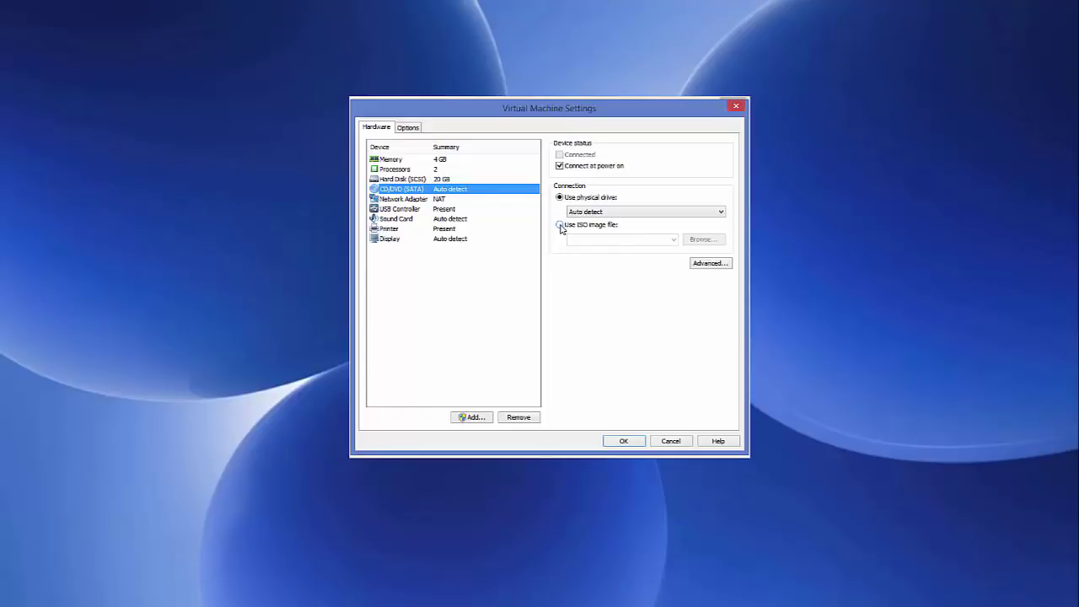
{"action": "left_click", "coordinate": [560, 226]}
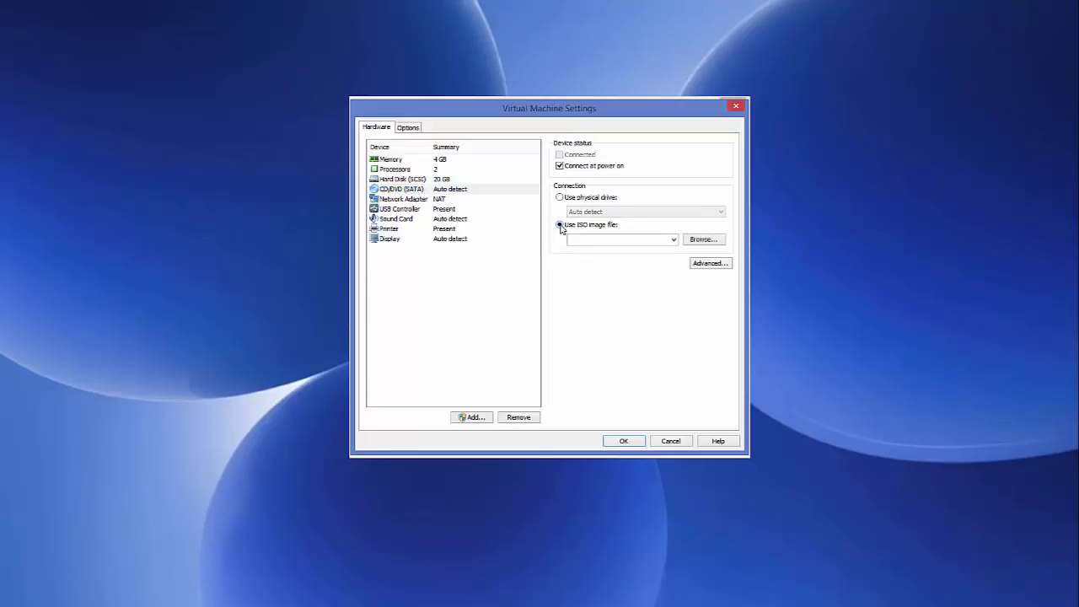
{"action": "left_click", "coordinate": [696, 241]}
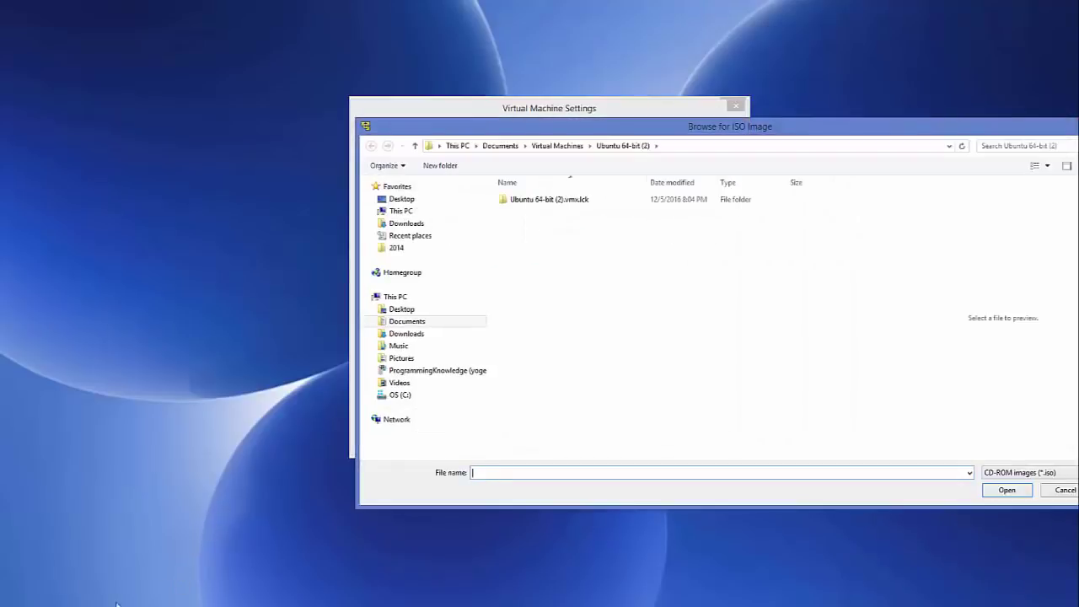
Select ubuntu-16.04.1-desktop-amd64.iso using the iso folder path copied from Explorer.
{"action": "left_click", "coordinate": [129, 555]}
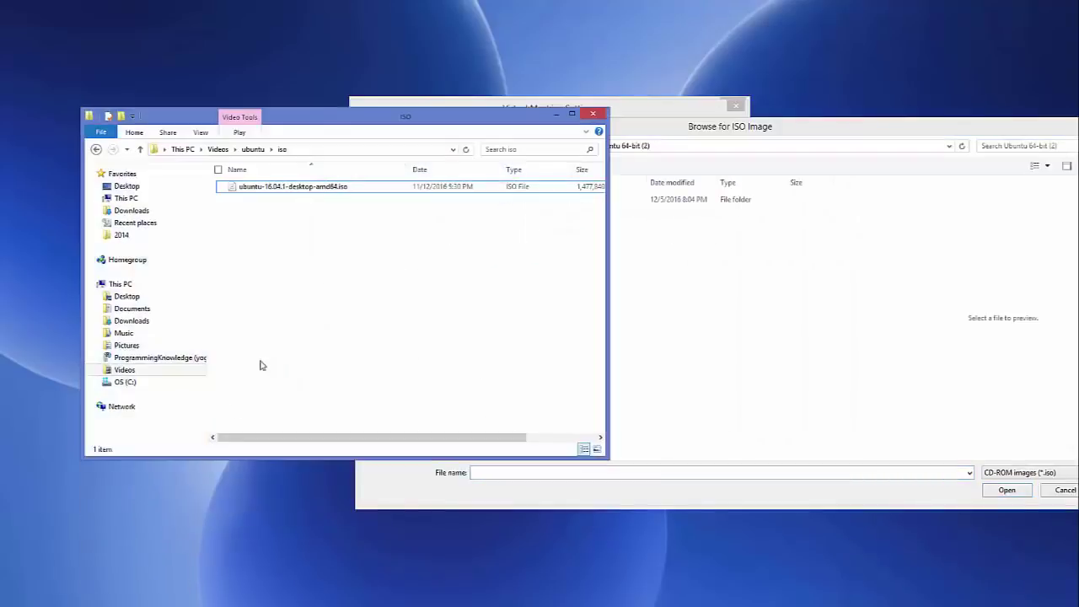
{"action": "left_click", "coordinate": [387, 153]}
{"action": "key", "text": "ctrl+c"}
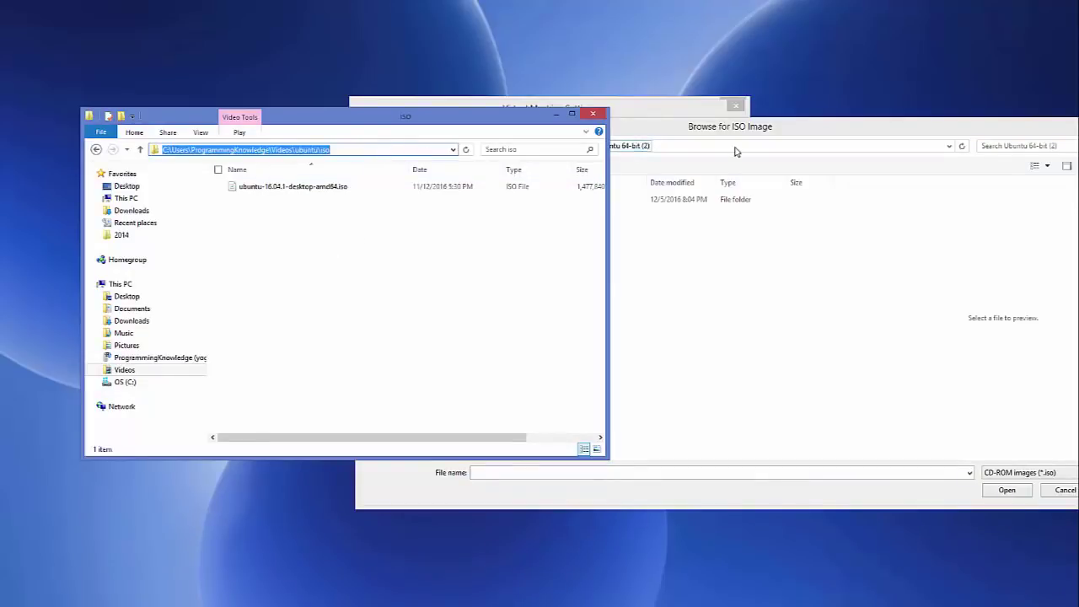
{"action": "left_click", "coordinate": [735, 150]}
{"action": "key", "text": "ctrl+v"}
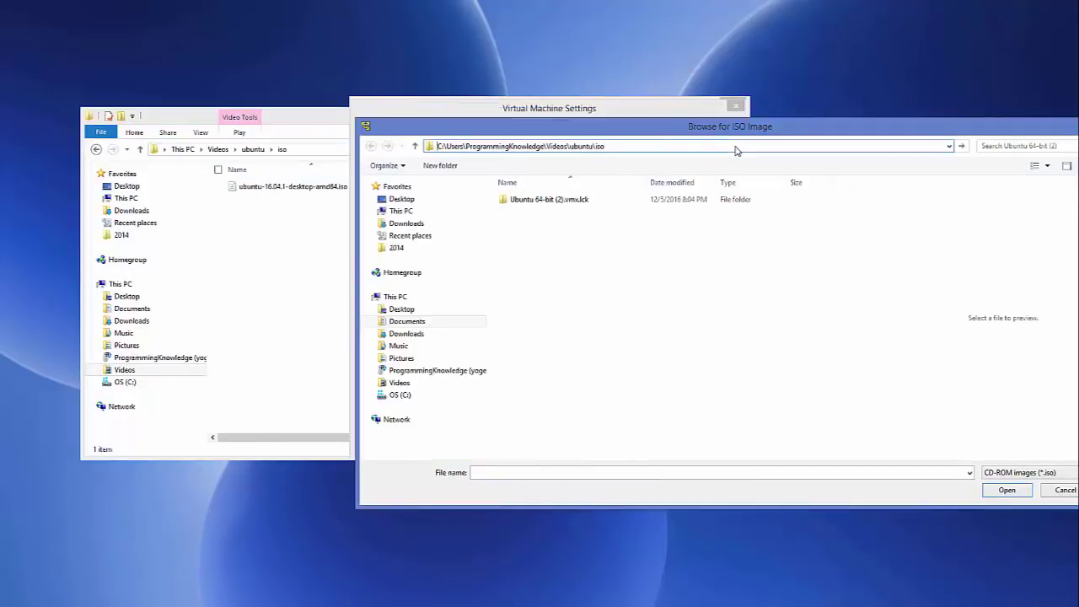
{"action": "key", "text": "Return"}
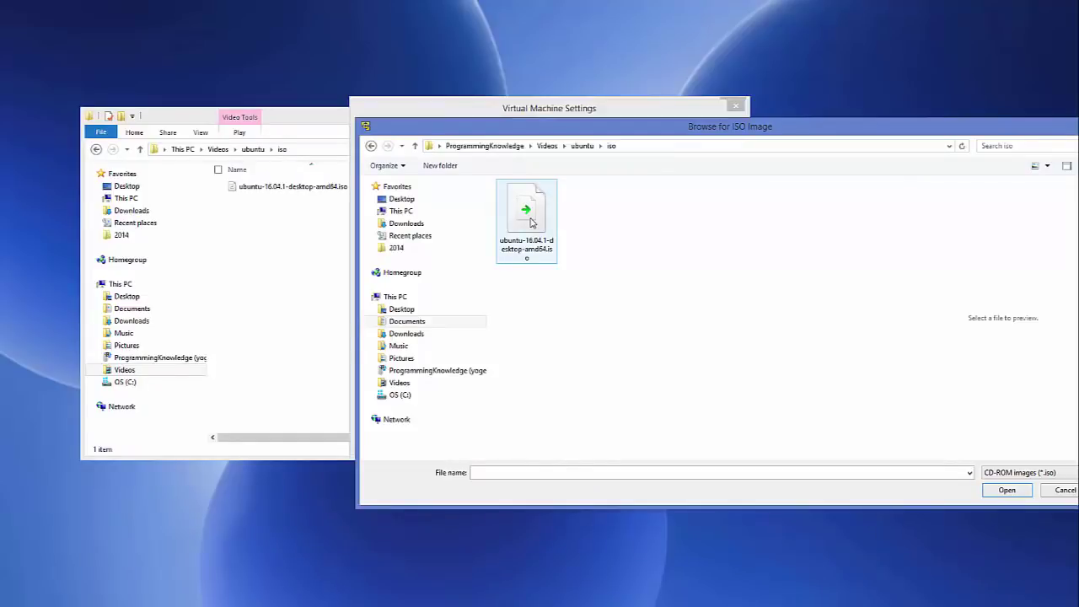
{"action": "left_click", "coordinate": [531, 222]}
{"action": "left_click", "coordinate": [1008, 491]}
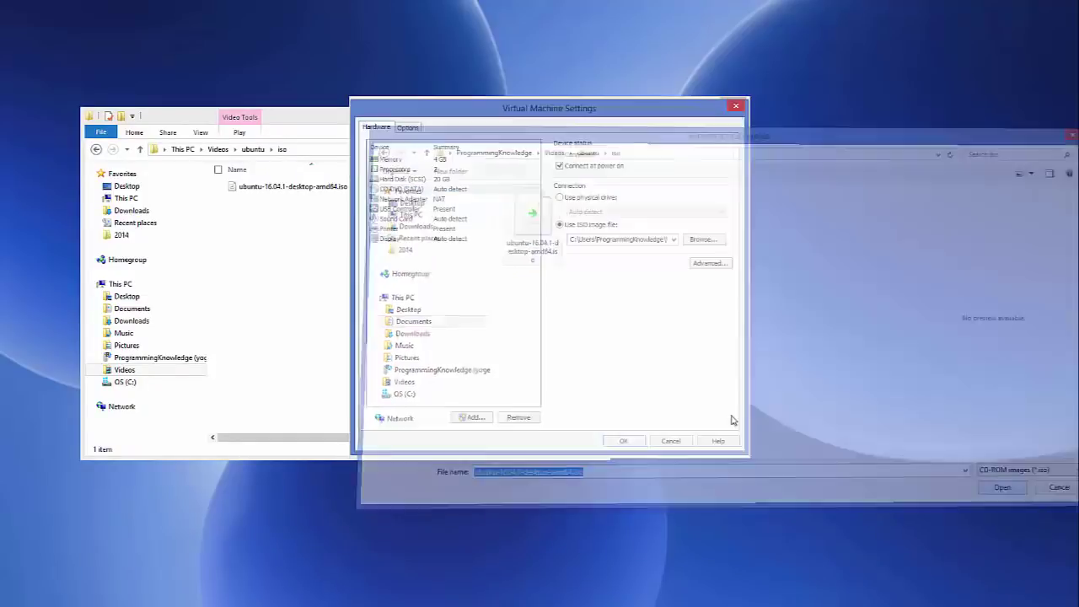
Minimize Explorer and save the virtual machine's hardware settings.
{"action": "left_click", "coordinate": [315, 120]}
{"action": "left_click", "coordinate": [556, 116]}
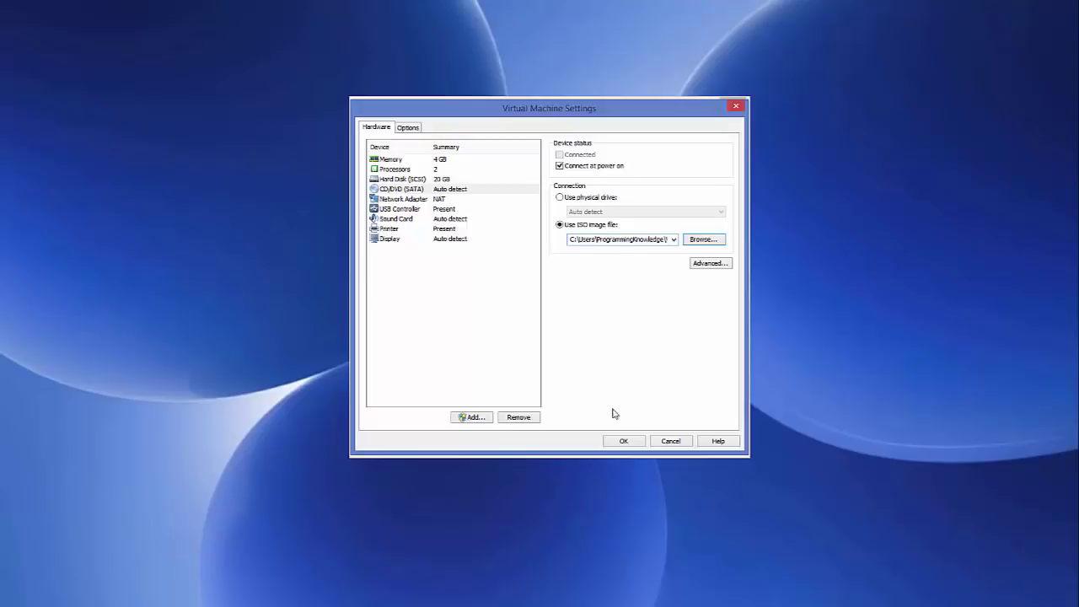
{"action": "left_click", "coordinate": [624, 441]}
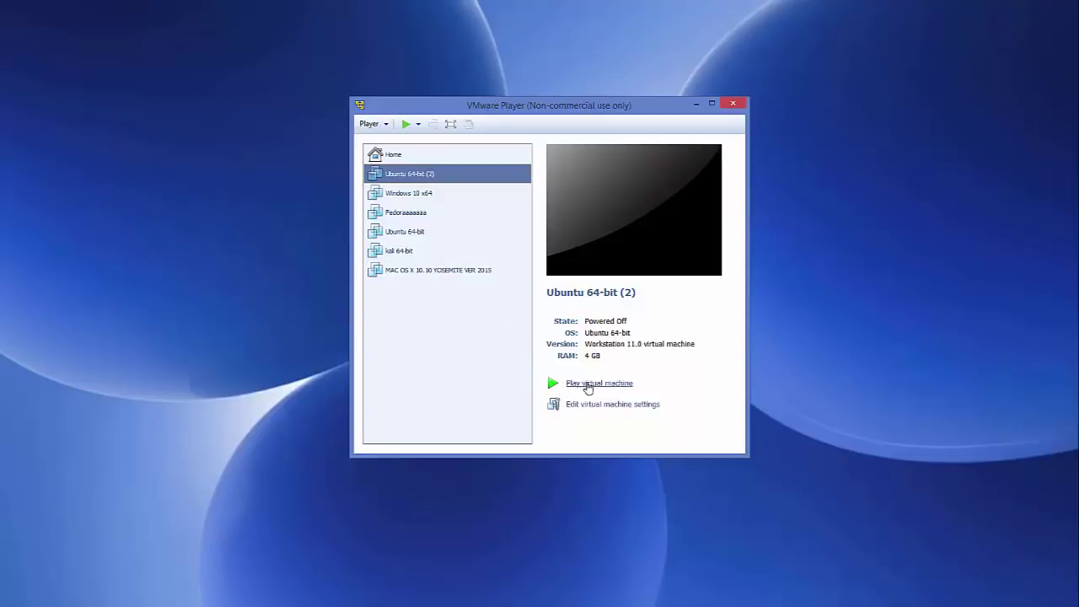
Start the Ubuntu 64-bit (2) virtual machine so it boots into the installer's Welcome page.
{"action": "left_click", "coordinate": [589, 385]}
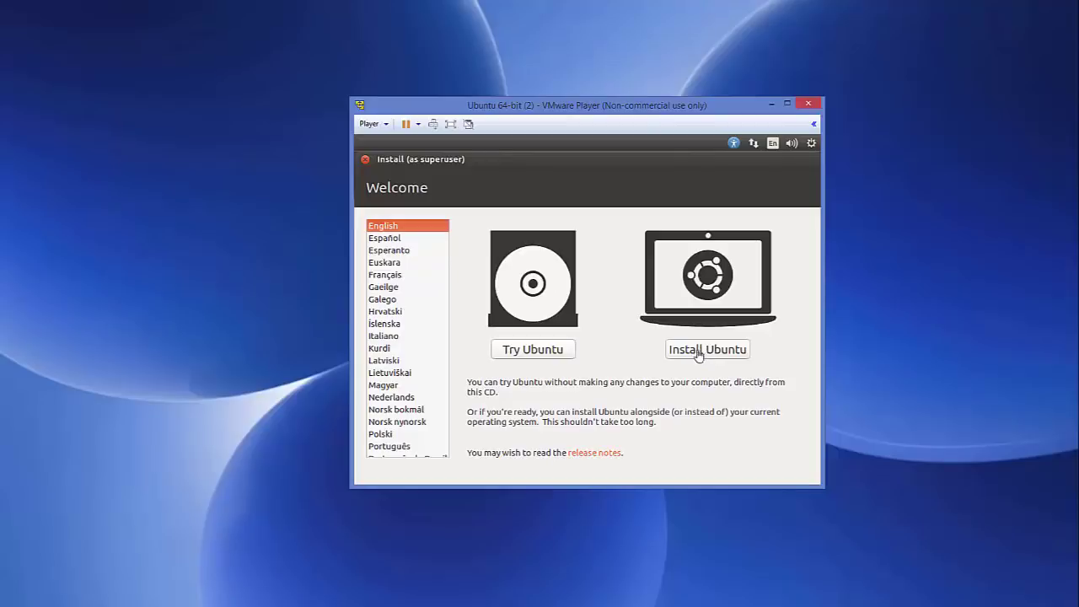
Begin installing Ubuntu with update downloads and third-party software enabled, advancing to Installation type.
{"action": "left_click", "coordinate": [698, 353]}
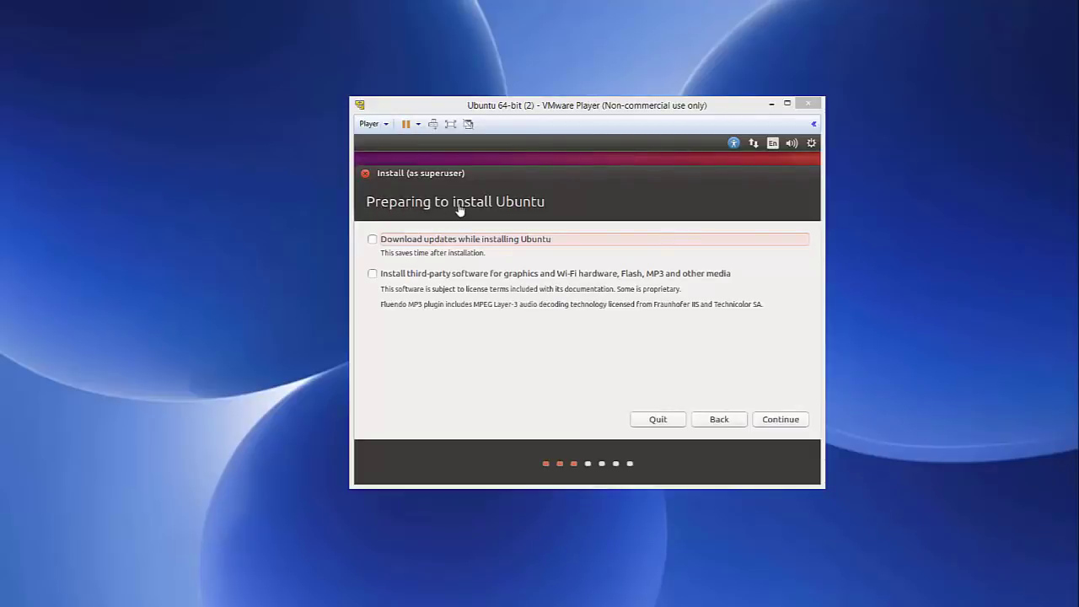
{"action": "left_click", "coordinate": [374, 243]}
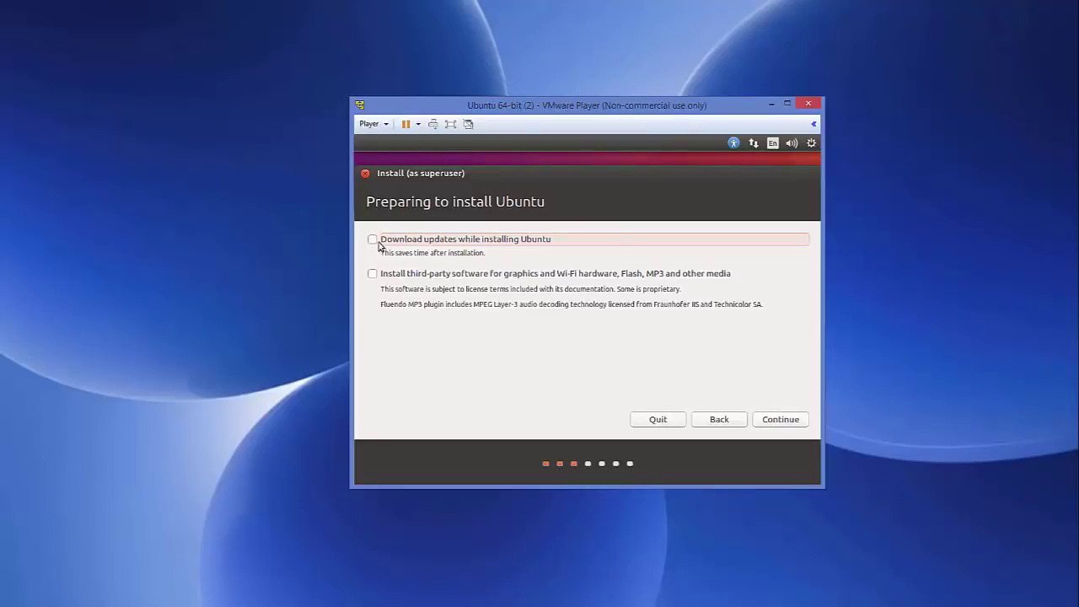
{"action": "left_click", "coordinate": [373, 240]}
{"action": "left_click", "coordinate": [373, 274]}
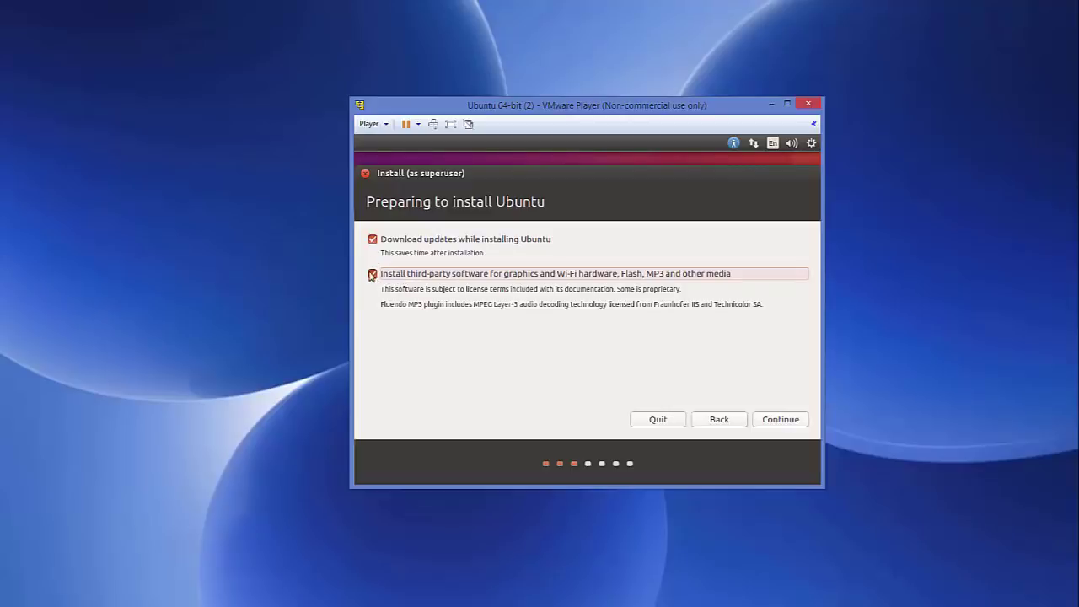
{"action": "left_click", "coordinate": [780, 417]}
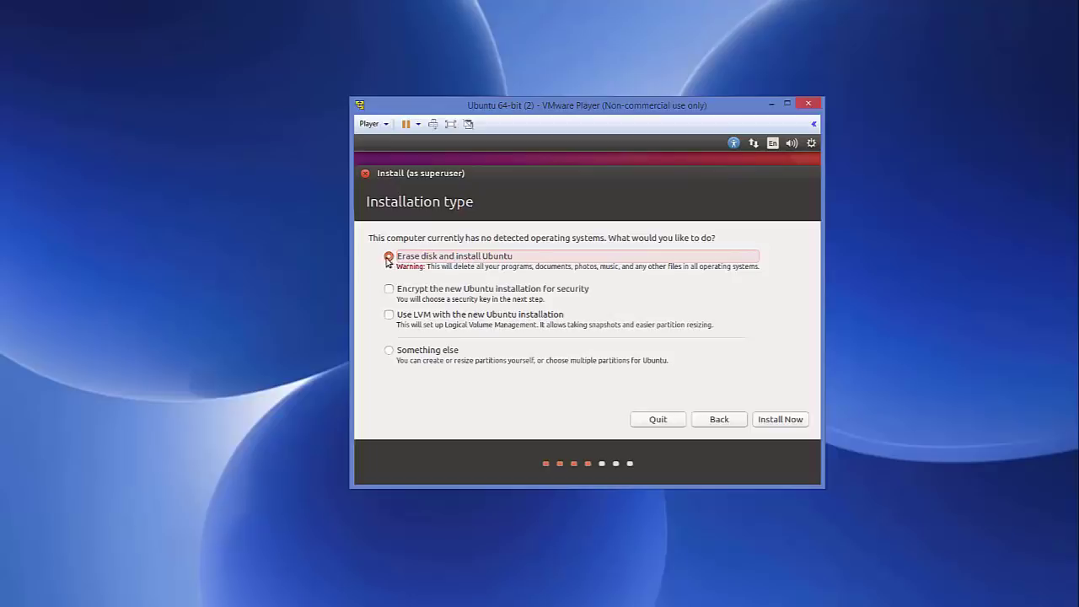
Install Ubuntu over the erased disk, confirm the partition changes, and accept Berlin as location.
{"action": "left_click", "coordinate": [771, 422]}
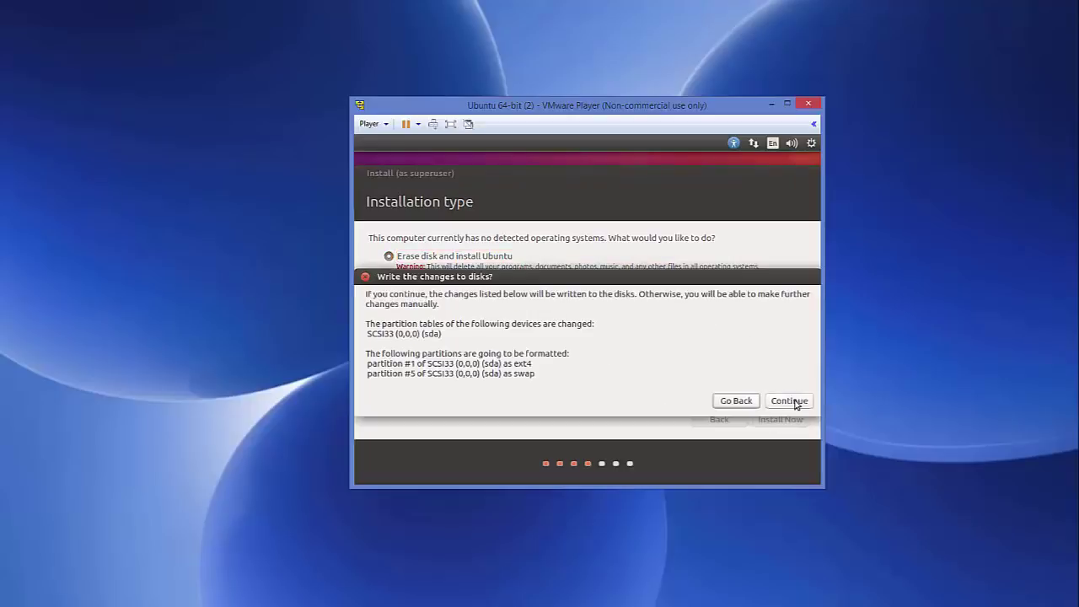
{"action": "left_click", "coordinate": [791, 401]}
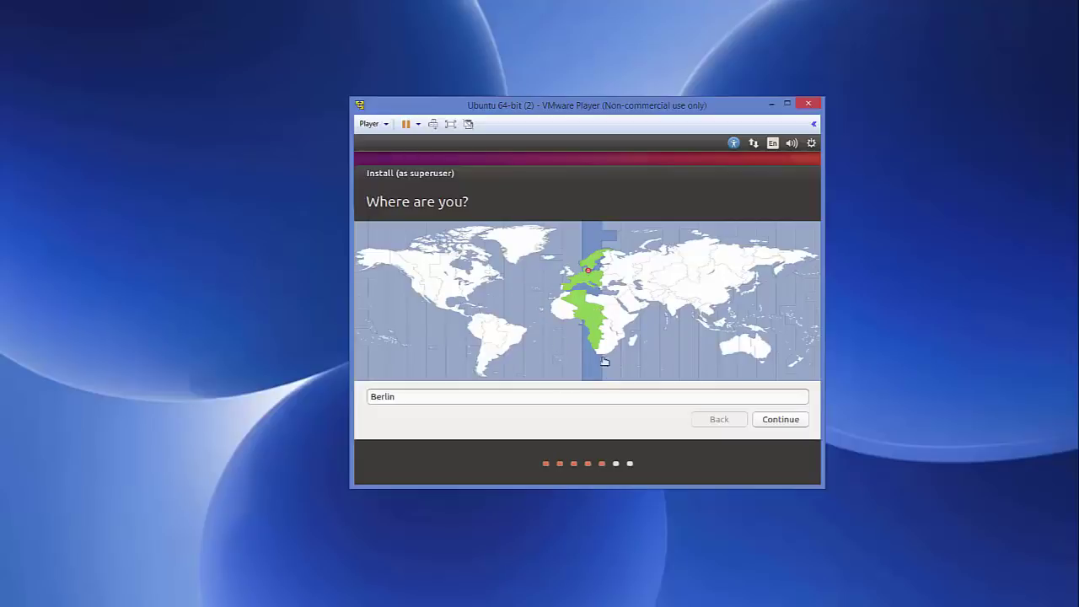
{"action": "double_click", "coordinate": [521, 398]}
{"action": "left_click", "coordinate": [784, 423]}
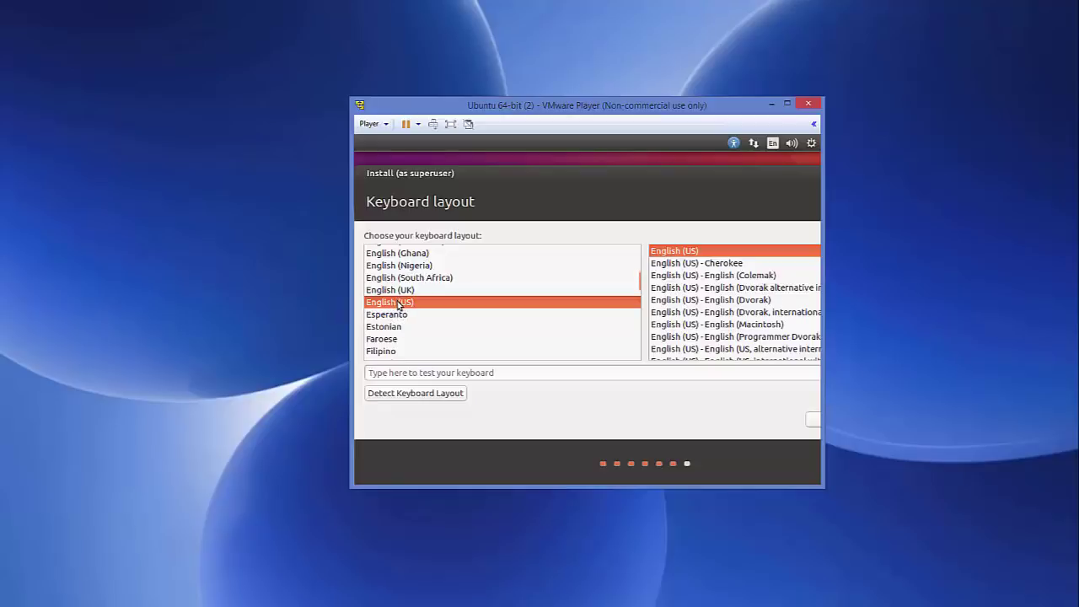
Pick German from the keyboard layout list.
{"action": "scroll", "coordinate": [398, 304], "scroll_direction": "down", "scroll_amount": 5}
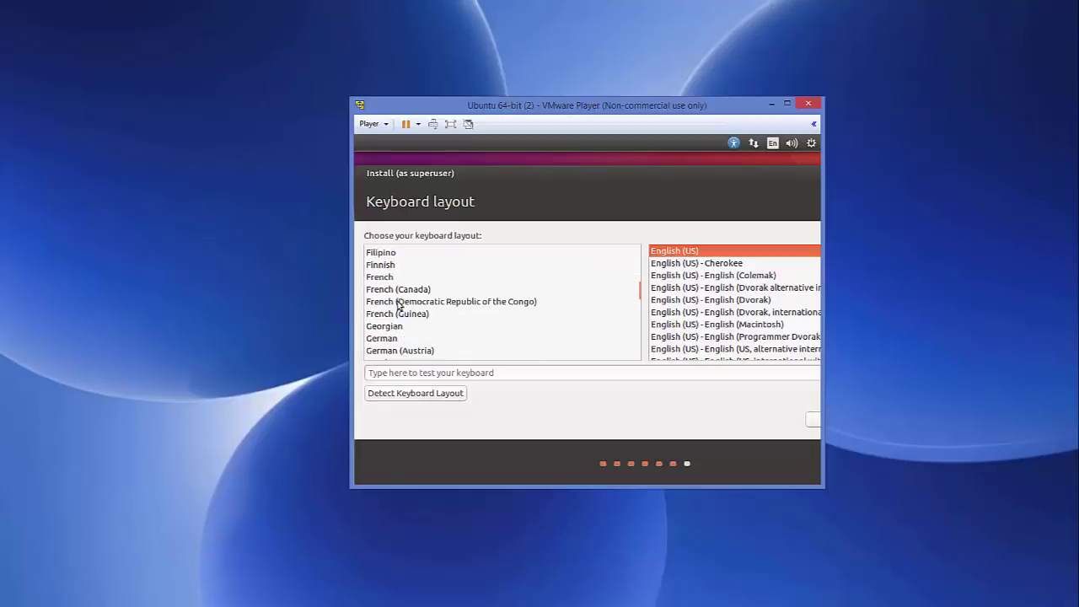
{"action": "scroll", "coordinate": [399, 303], "scroll_direction": "down", "scroll_amount": 1}
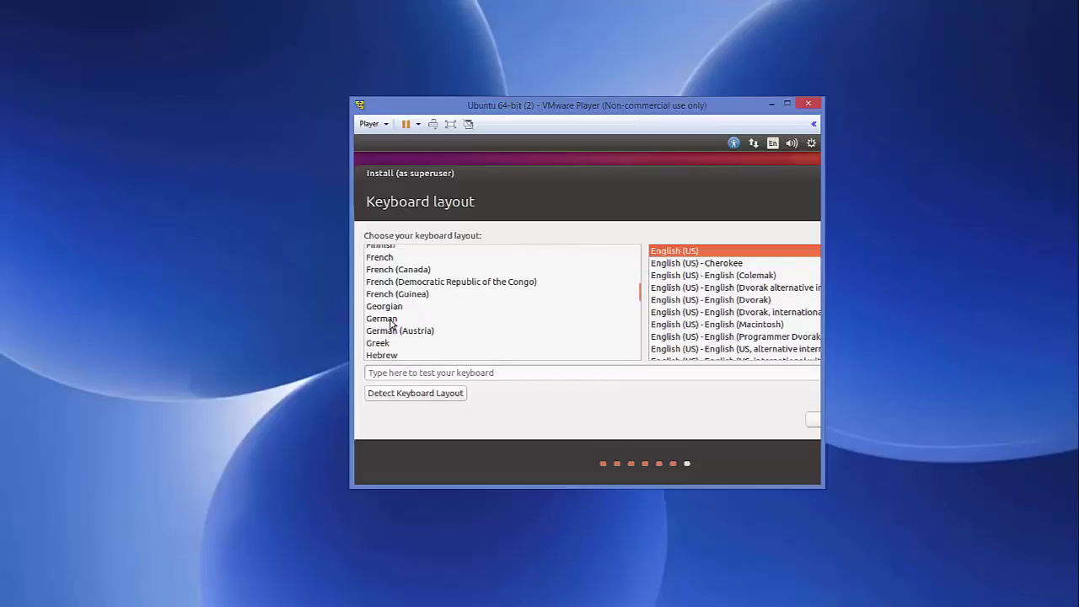
{"action": "left_click", "coordinate": [390, 320]}
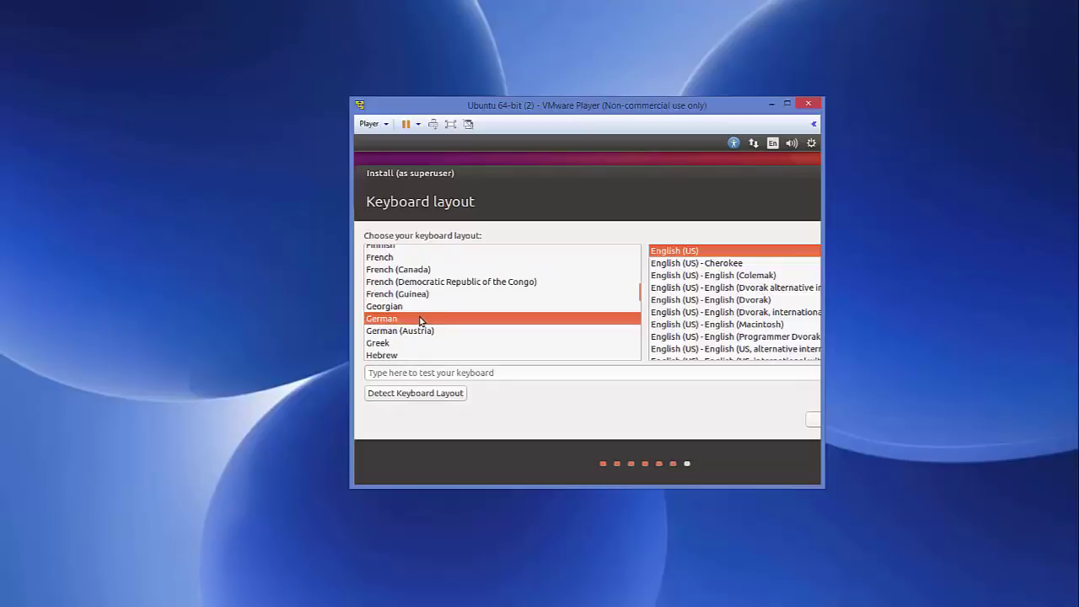
{"action": "scroll", "coordinate": [420, 320], "scroll_direction": "down", "scroll_amount": 1}
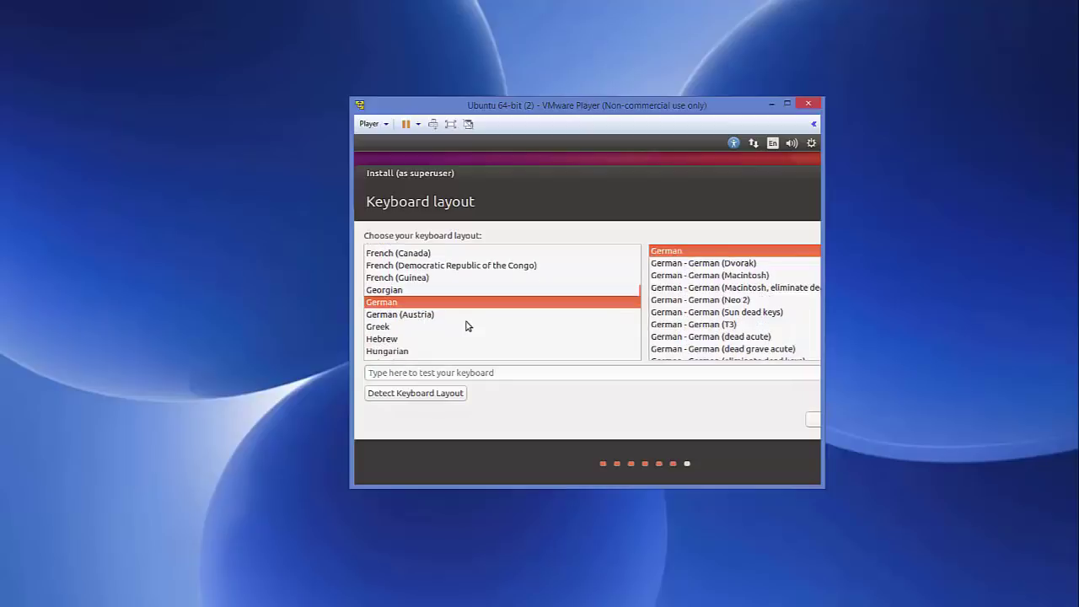
{"action": "mouse_move", "coordinate": [830, 423]}
{"action": "left_mouse_down"}
{"action": "mouse_move", "coordinate": [858, 422]}
{"action": "mouse_move", "coordinate": [844, 419]}
{"action": "left_mouse_up"}
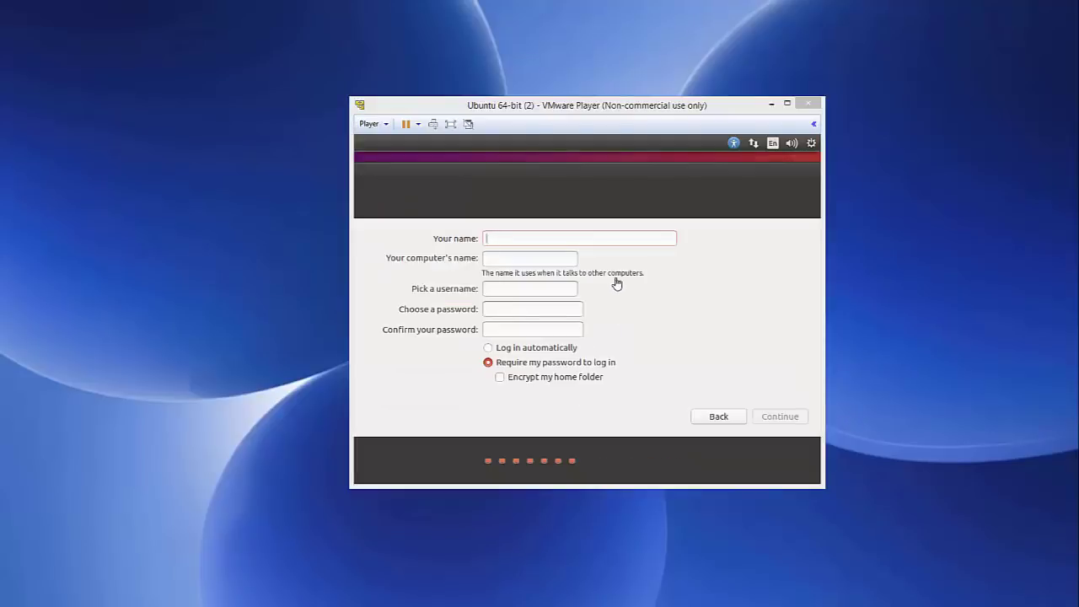
Enter the user's full name and trim the '-virtual-machine' suffix from the computer name.
{"action": "left_click", "coordinate": [531, 238]}
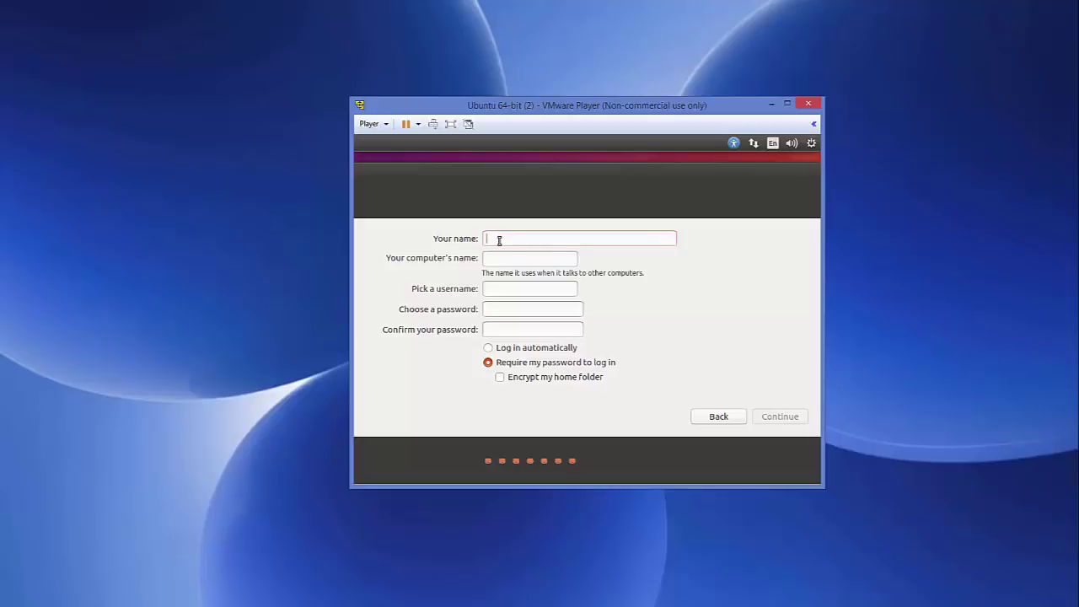
{"action": "type", "text": "cod"}
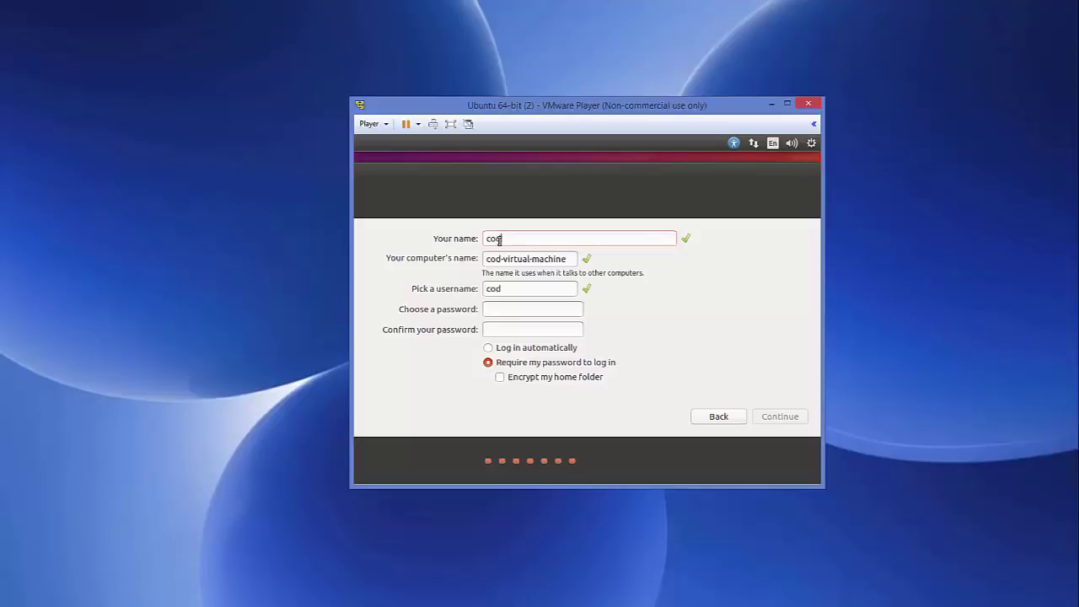
{"action": "type", "text": "ebind"}
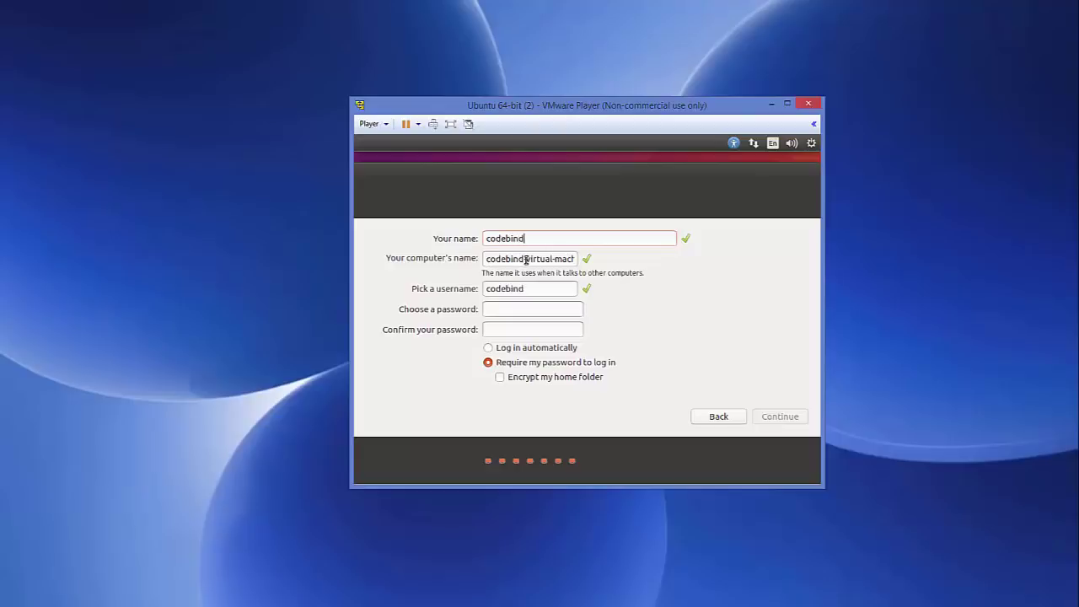
{"action": "left_click_drag", "start_coordinate": [526, 260], "coordinate": [604, 258]}
{"action": "key", "text": "BackSpace"}
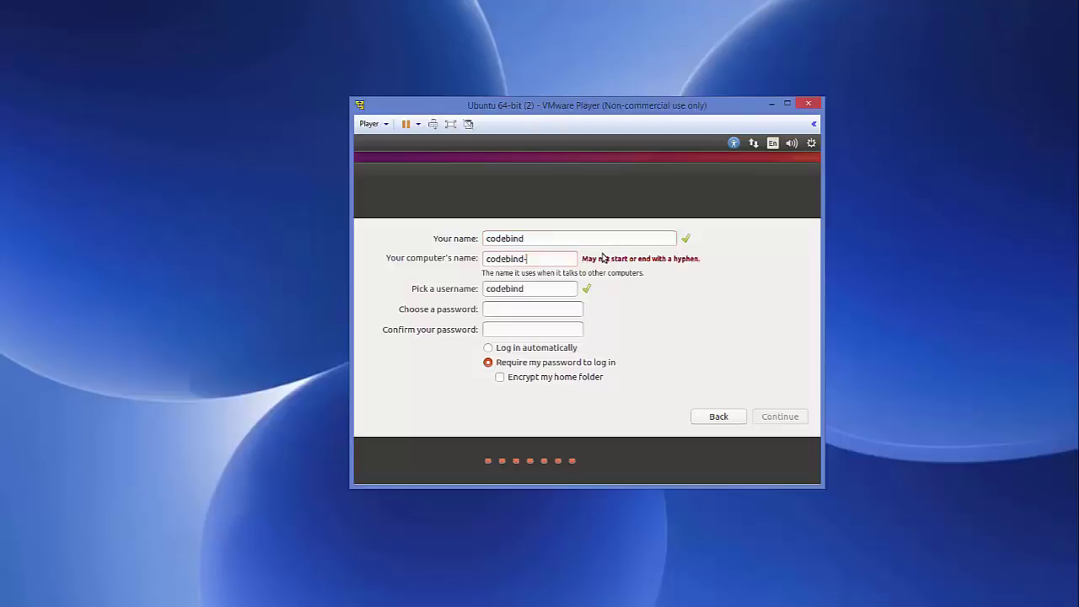
{"action": "key", "text": "BackSpace"}
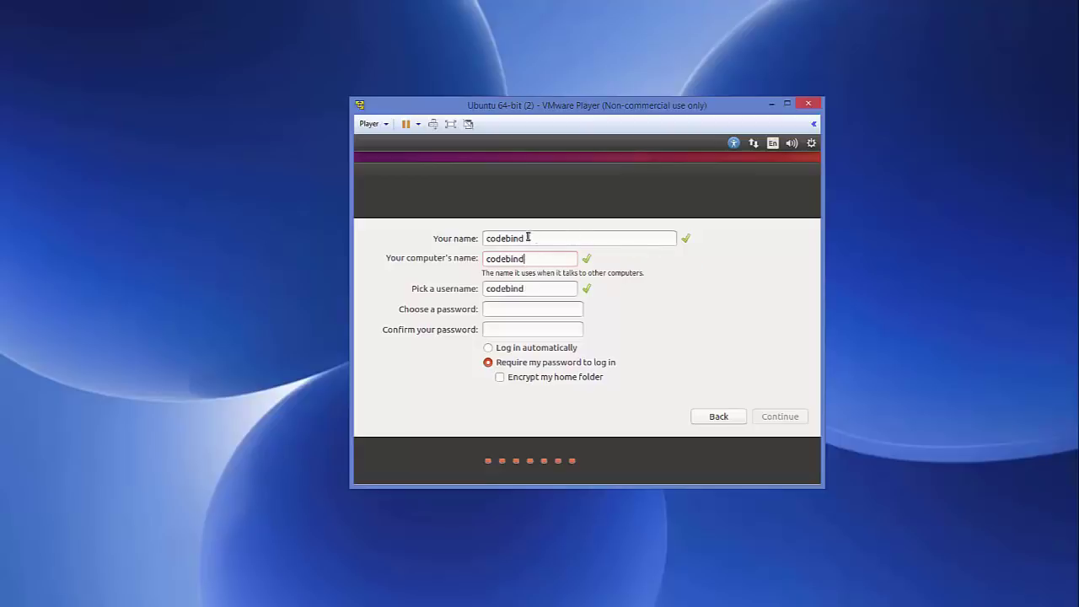
{"action": "double_click", "coordinate": [521, 239]}
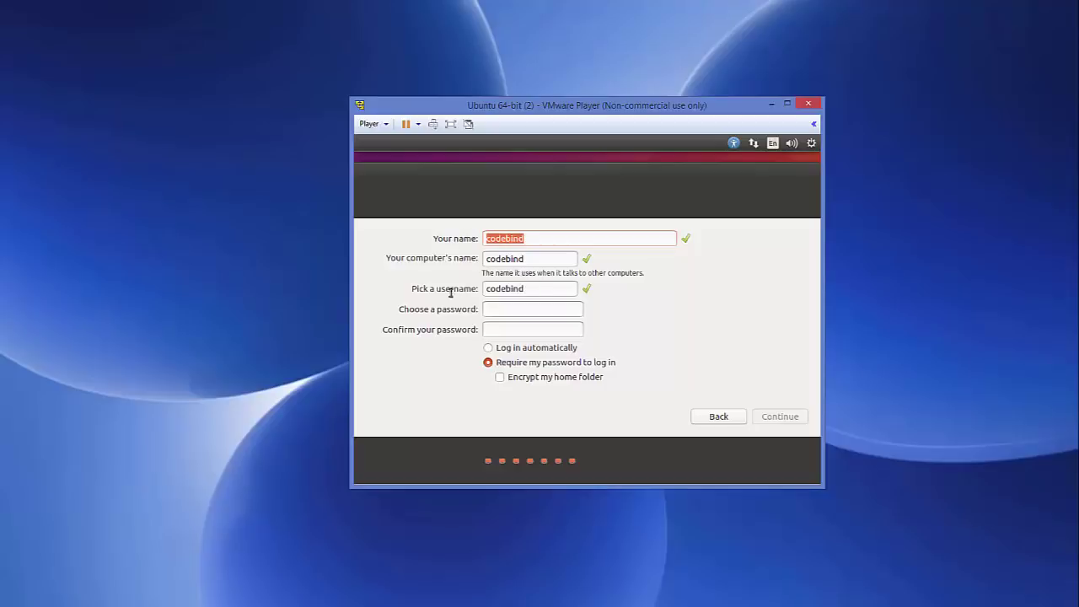
Enter and confirm the account password, then continue the installation.
{"action": "left_click", "coordinate": [489, 311]}
{"action": "type", "text": "123456"}
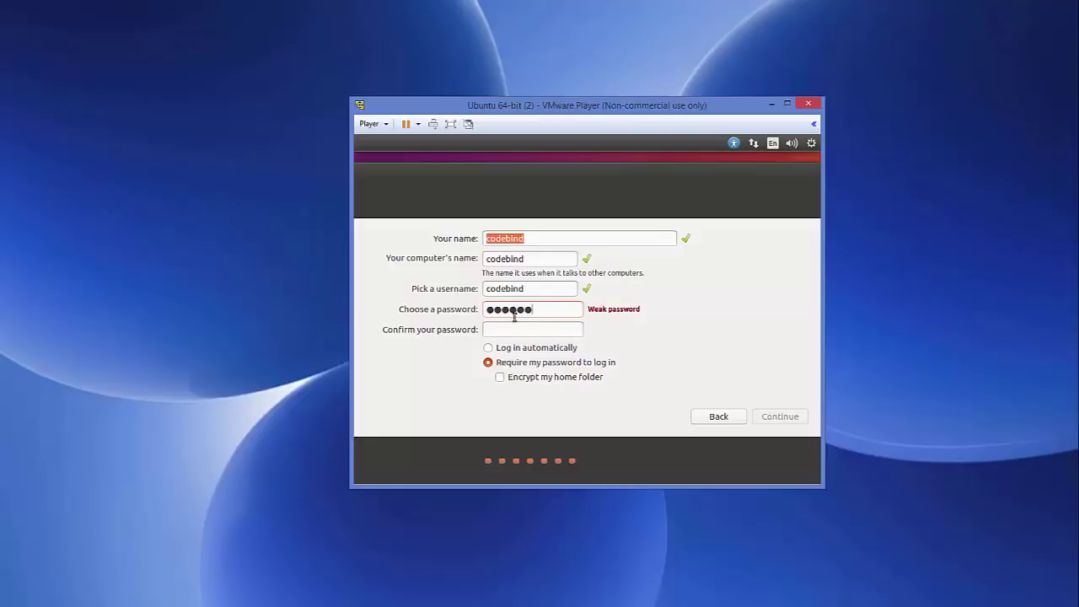
{"action": "left_click", "coordinate": [509, 334]}
{"action": "type", "text": "123456"}
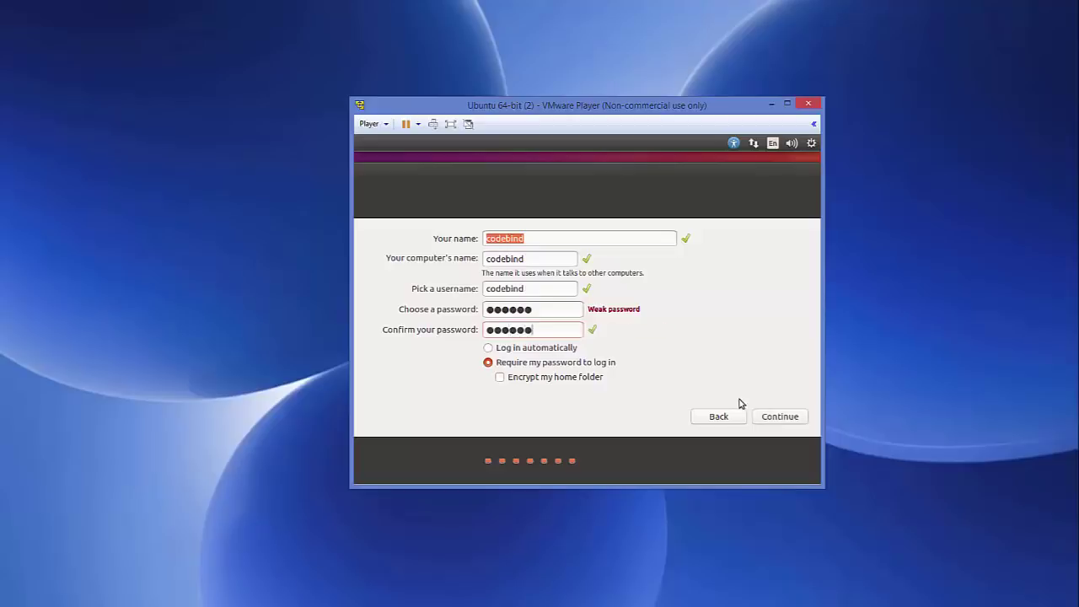
{"action": "left_click", "coordinate": [769, 417]}
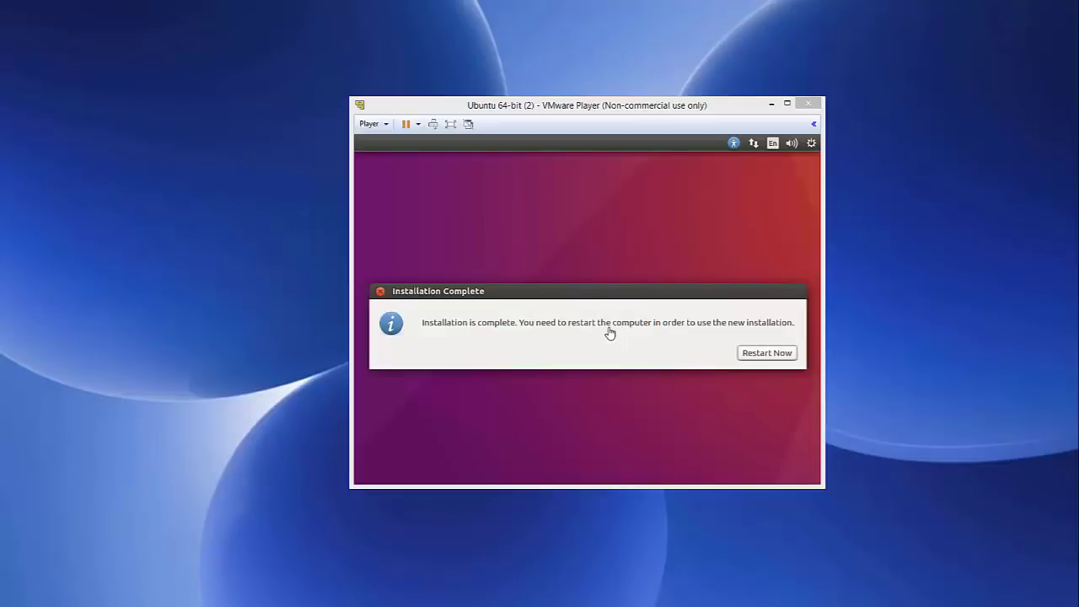
Restart the virtual machine from the Installation Complete dialog.
{"action": "left_click", "coordinate": [446, 335]}
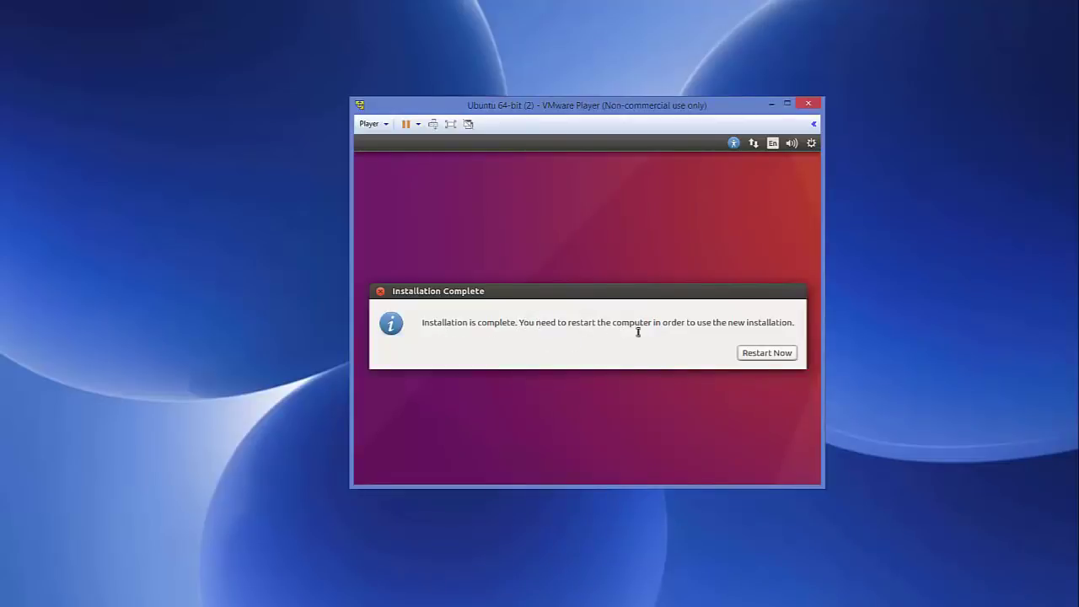
{"action": "left_click", "coordinate": [749, 354]}
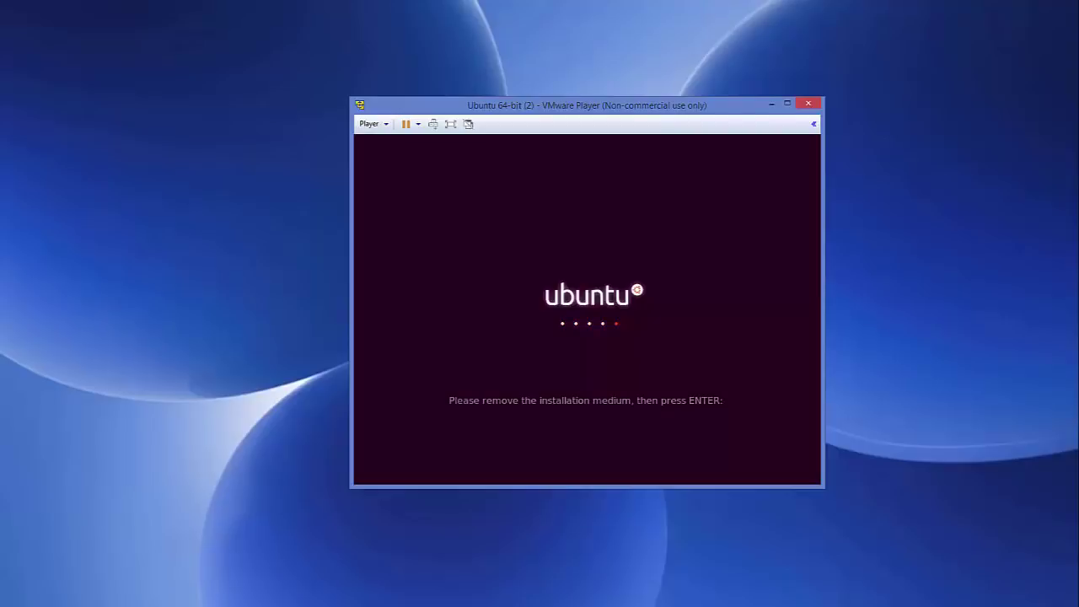
Continue past the installation-medium prompt and log in with the account password.
{"action": "key", "text": "Return"}
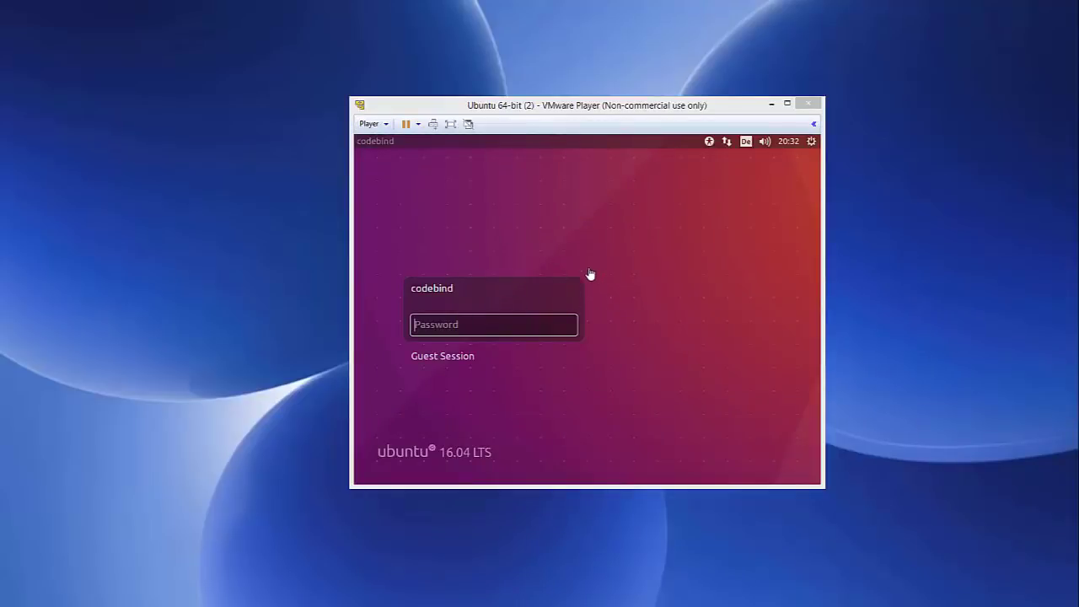
{"action": "left_click", "coordinate": [497, 324]}
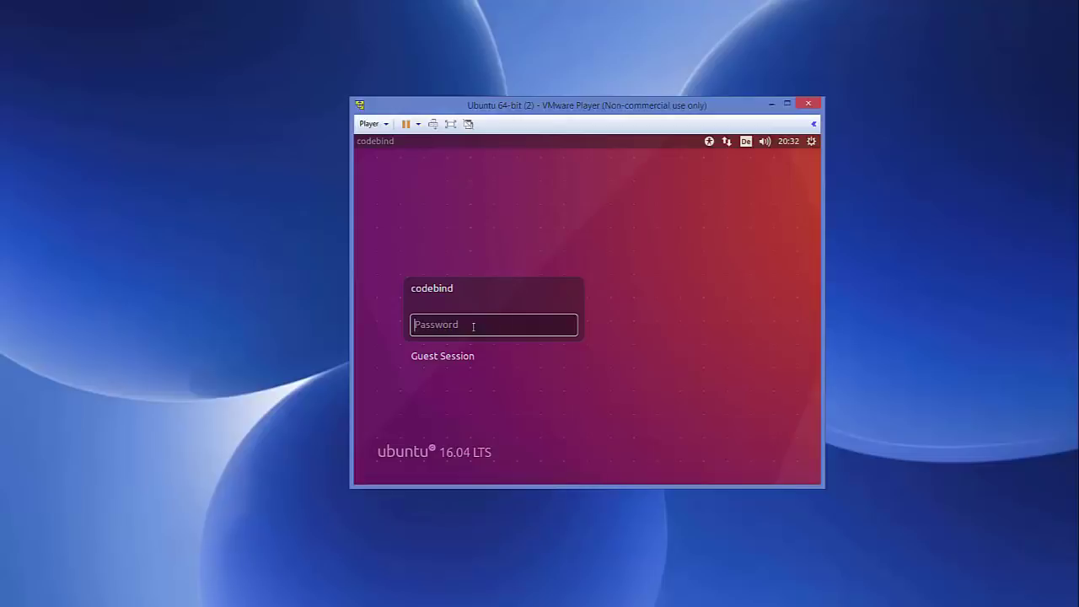
{"action": "type", "text": "•••••"}
{"action": "key", "text": "Return"}
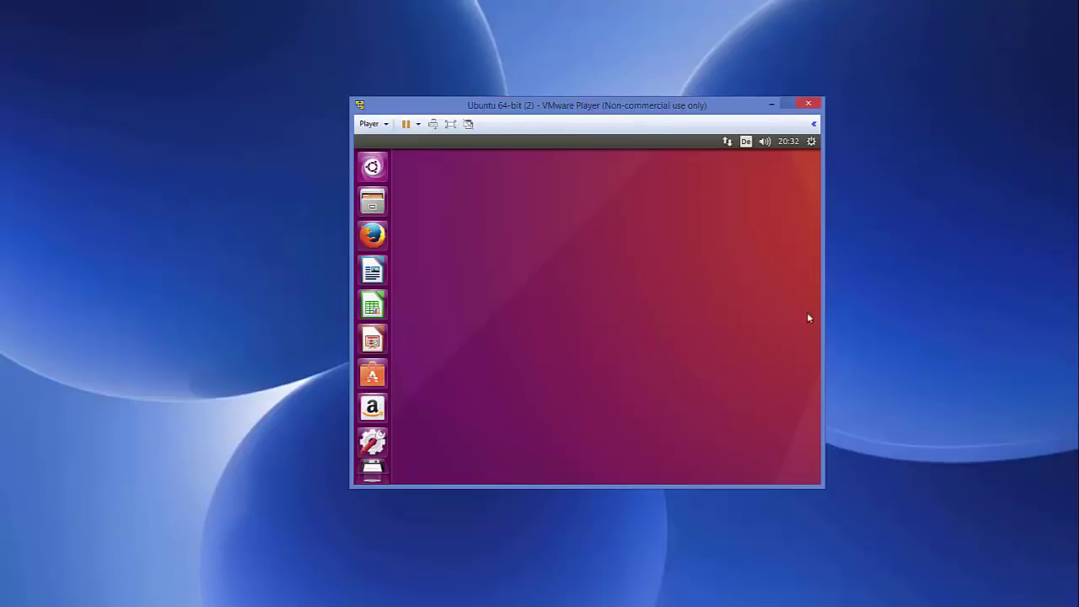
Resize and reposition the VMware Player window, then maximize it.
{"action": "left_click_drag", "start_coordinate": [822, 487], "coordinate": [956, 580]}
{"action": "left_click_drag", "start_coordinate": [350, 98], "coordinate": [153, 30]}
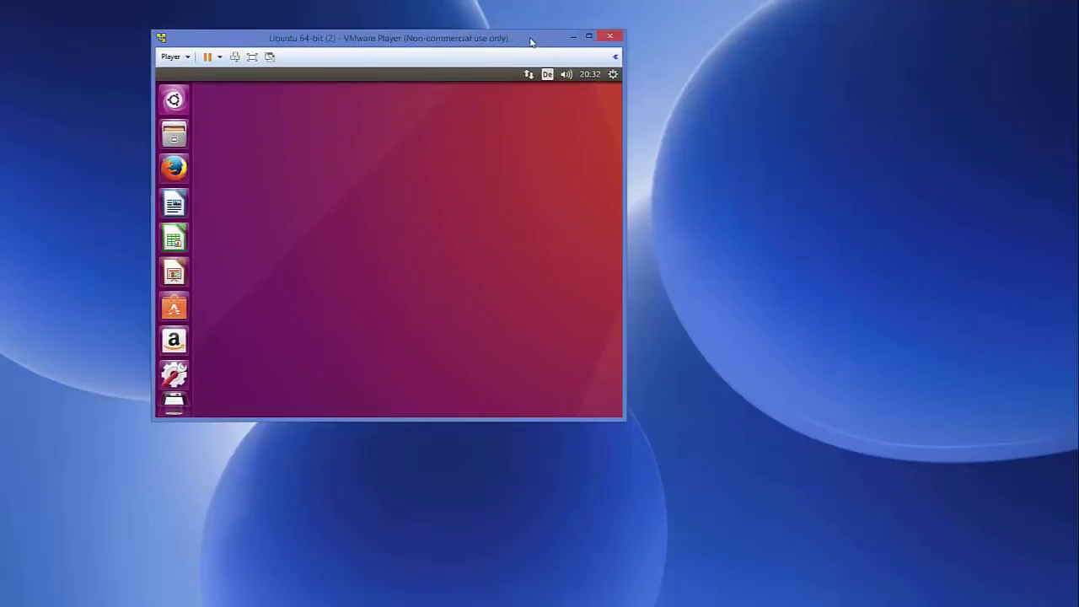
{"action": "left_click_drag", "start_coordinate": [556, 38], "coordinate": [627, 57]}
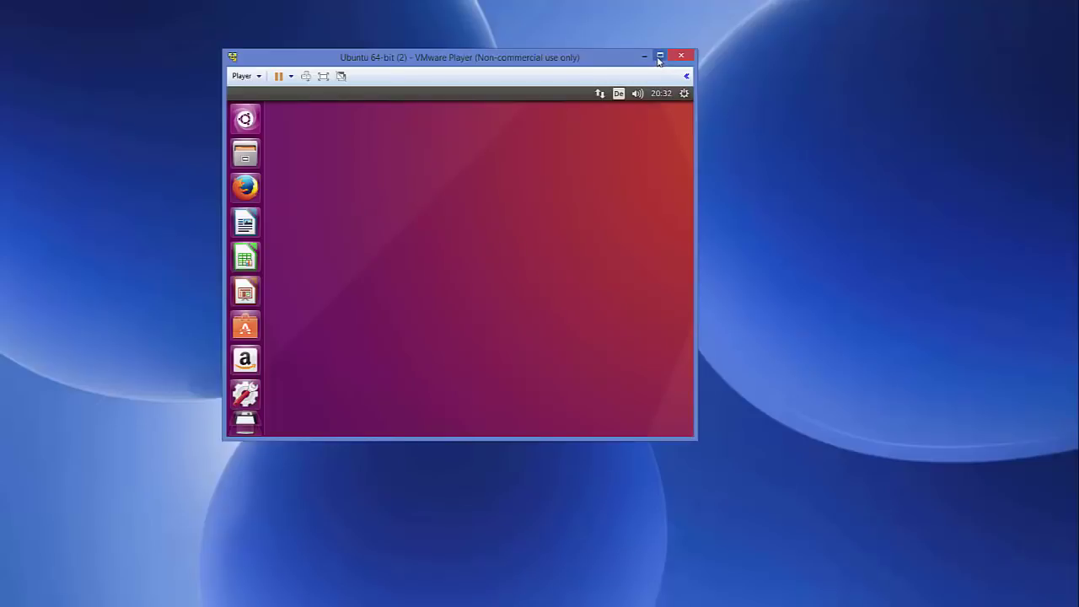
{"action": "left_click", "coordinate": [660, 56]}
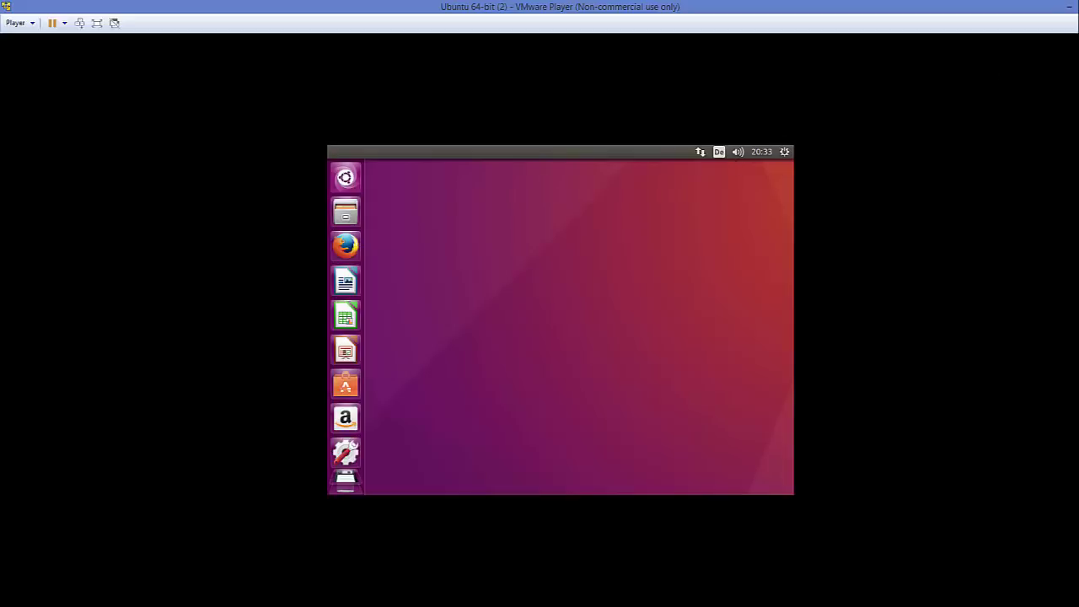
Try full screen, then return to a restored window moved toward the screen centre.
{"action": "left_click", "coordinate": [96, 24]}
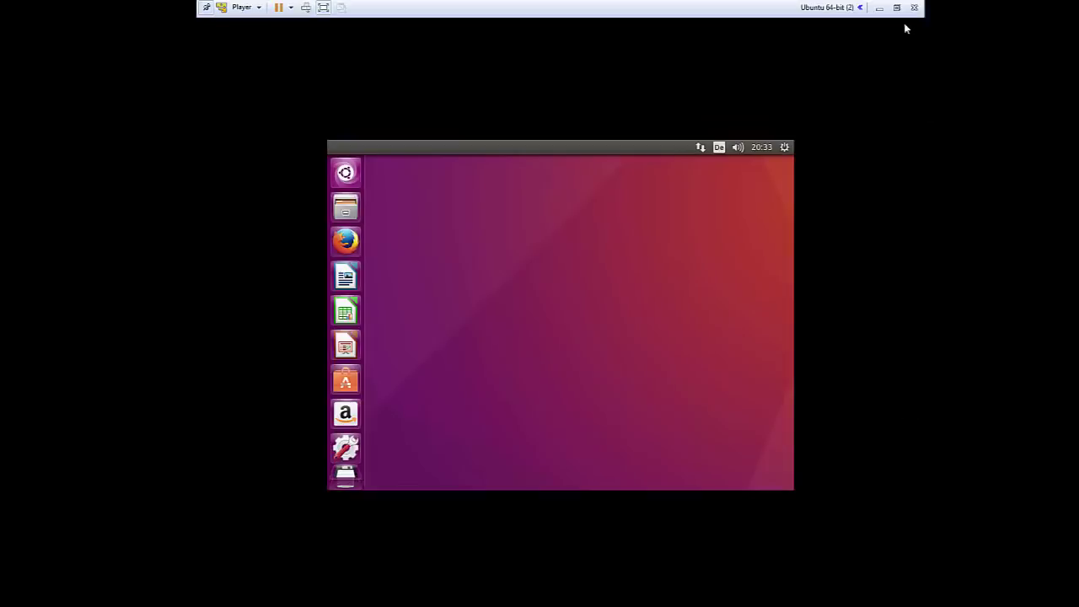
{"action": "left_click", "coordinate": [896, 8]}
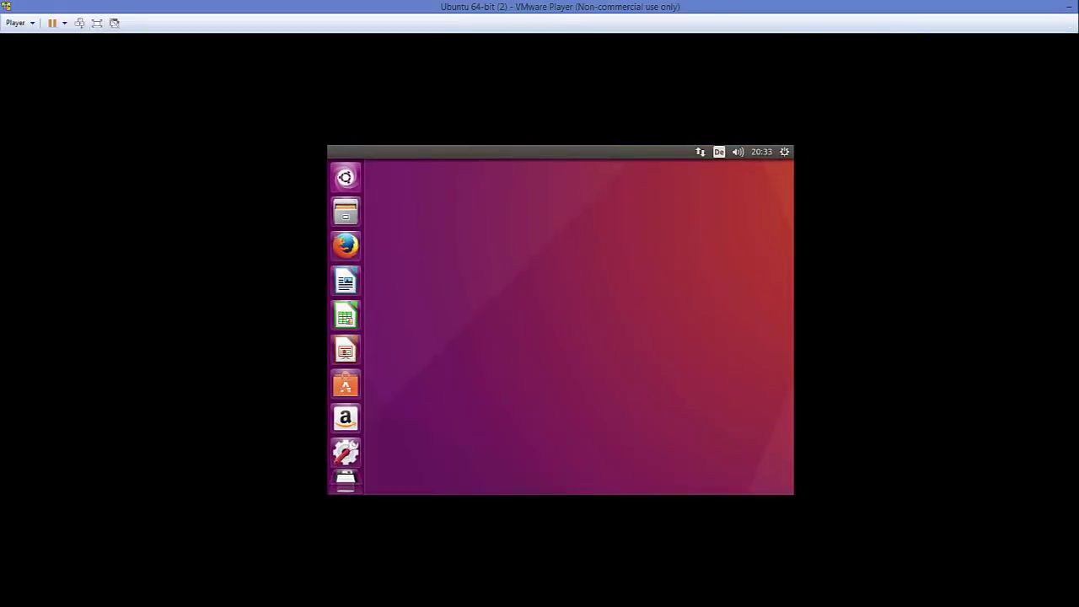
{"action": "left_click", "coordinate": [1043, 7]}
{"action": "left_click_drag", "start_coordinate": [589, 58], "coordinate": [690, 153]}
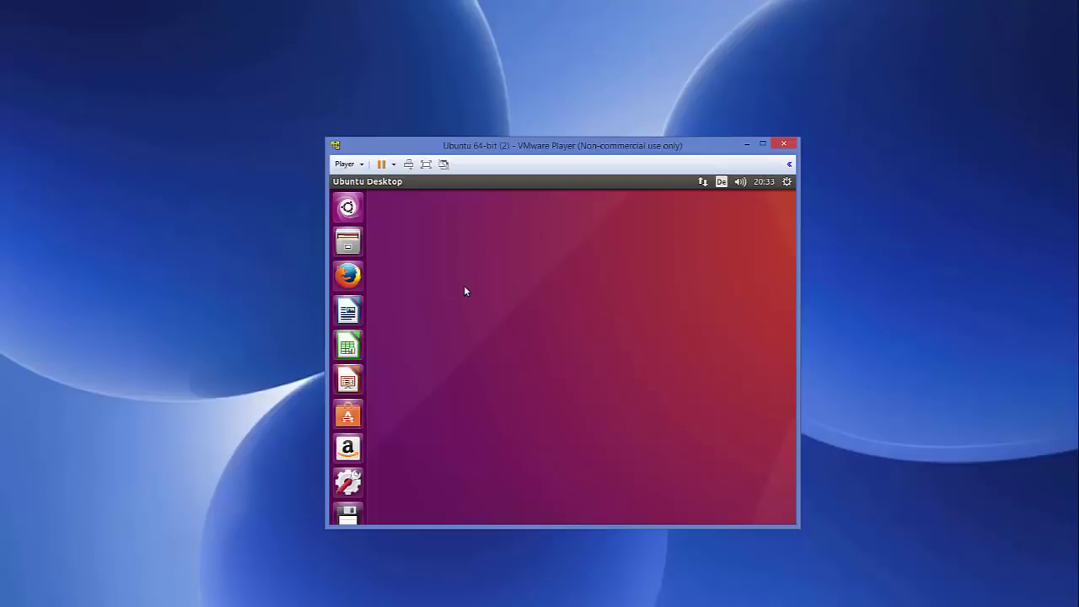
Launch Terminal by searching 'ter' in the Dash, keeping only one Terminal window.
{"action": "key", "text": "super"}
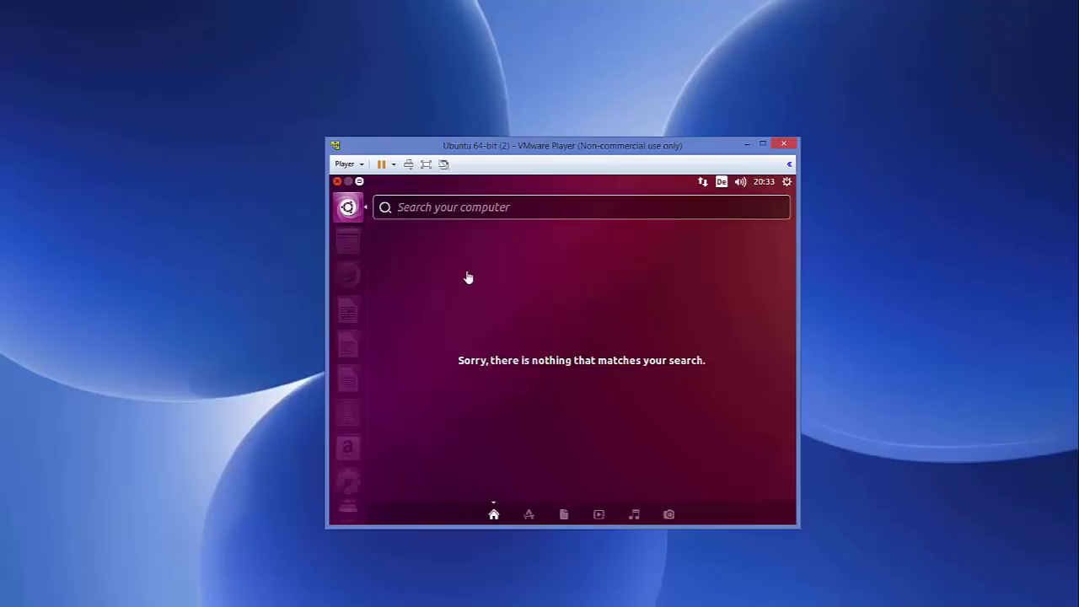
{"action": "left_click", "coordinate": [454, 209]}
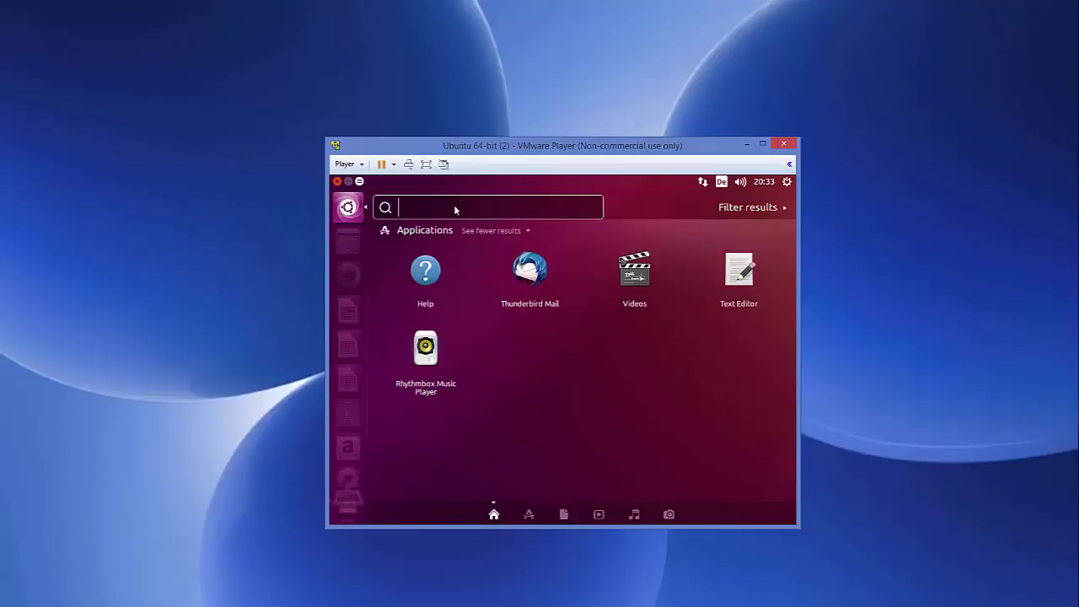
{"action": "type", "text": "ter"}
{"action": "double_click", "coordinate": [426, 278]}
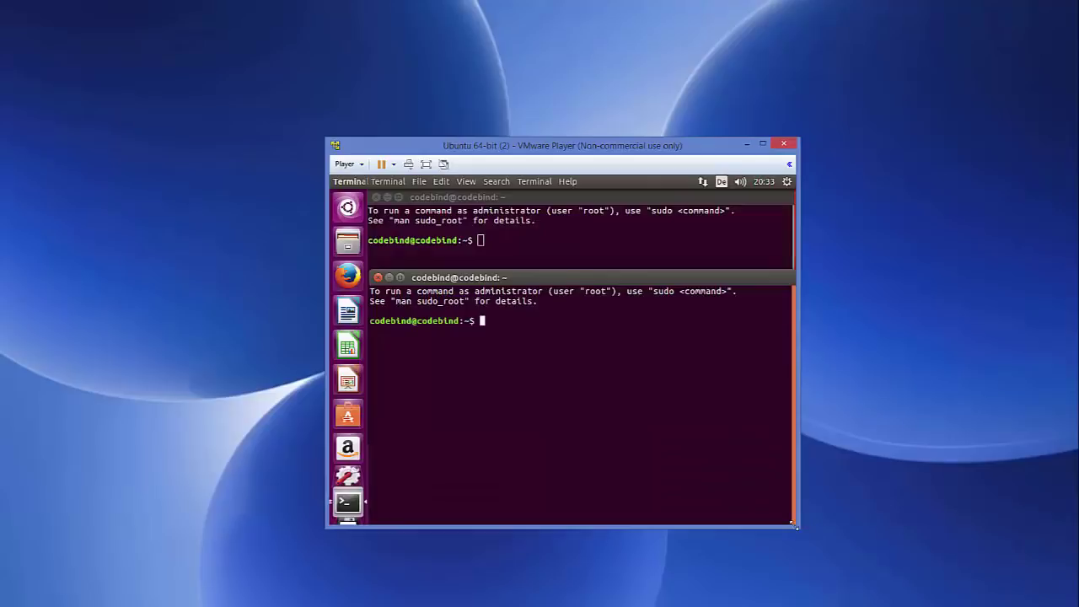
{"action": "left_click", "coordinate": [377, 277]}
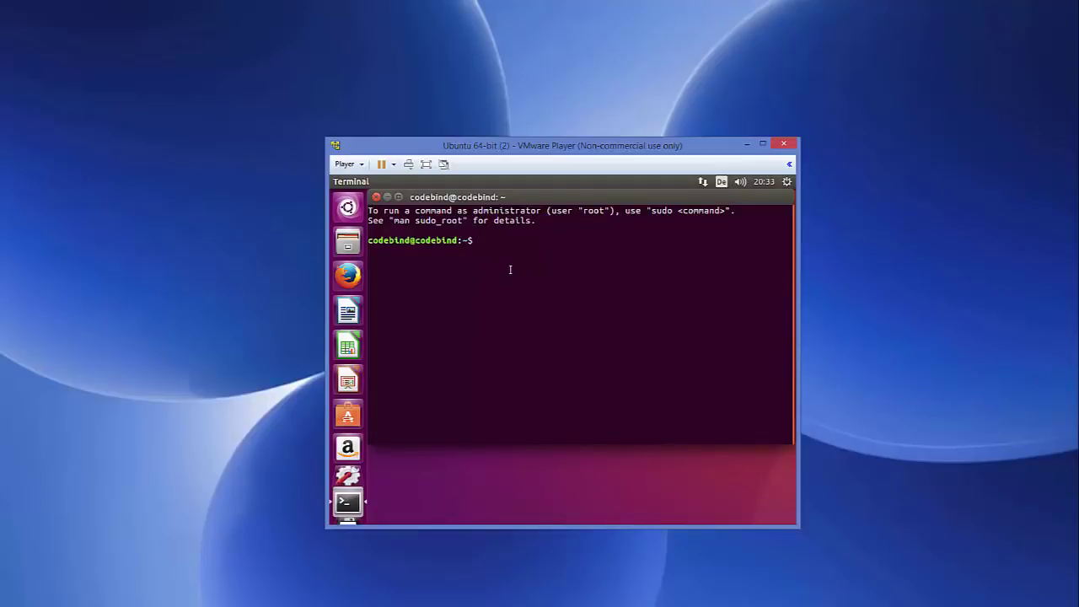
Run 'sudo apt-get install open-vm-tools', supplying the sudo password and confirming with y.
{"action": "type", "text": "sudo apt-get install "}
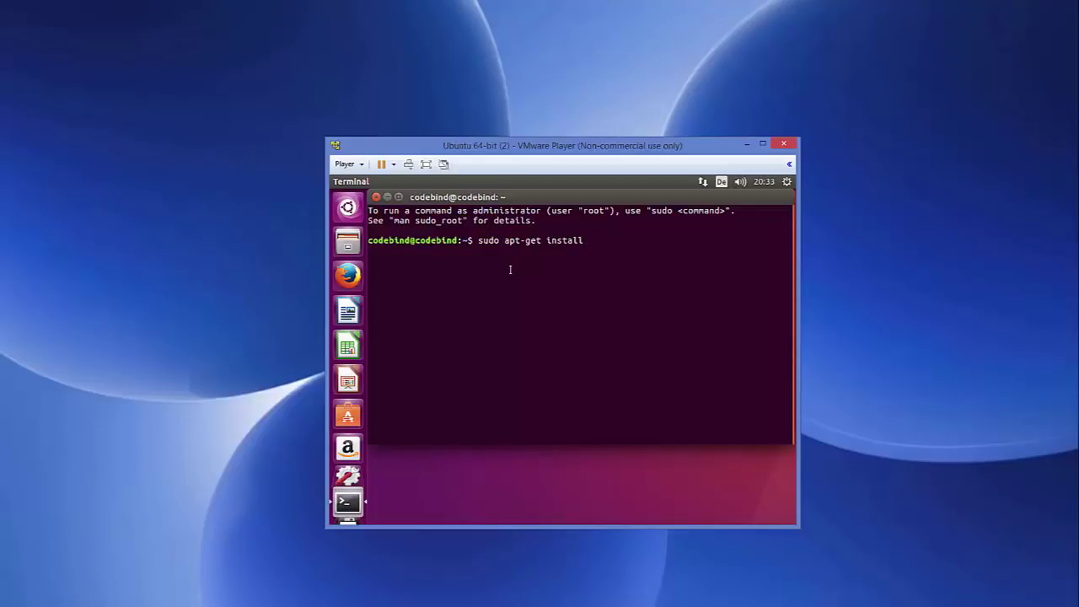
{"action": "type", "text": "open-vm-tools"}
{"action": "key", "text": "Return"}
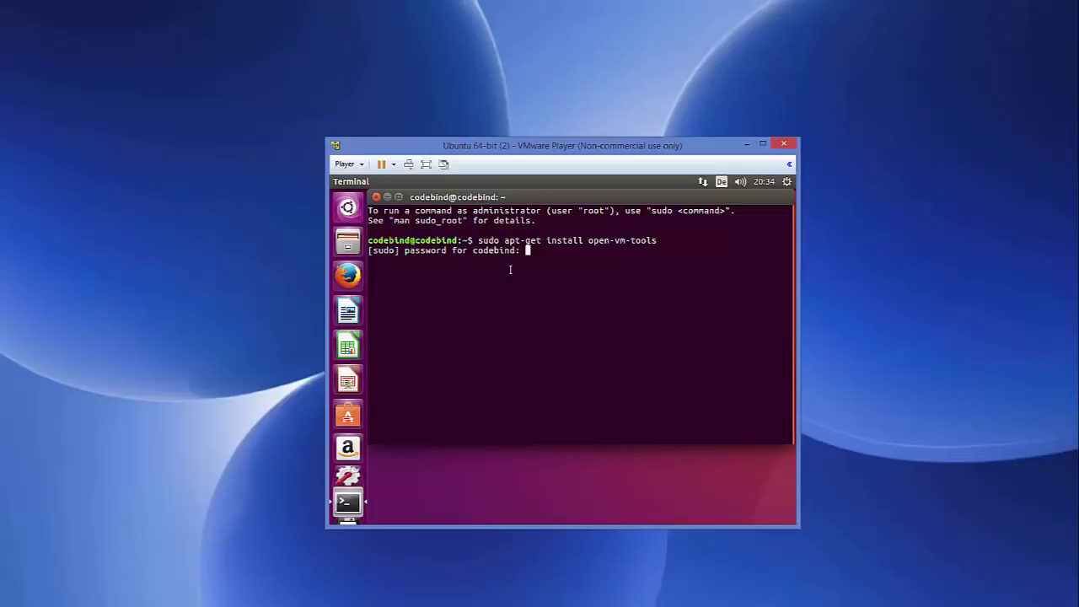
{"action": "key", "text": "Return"}
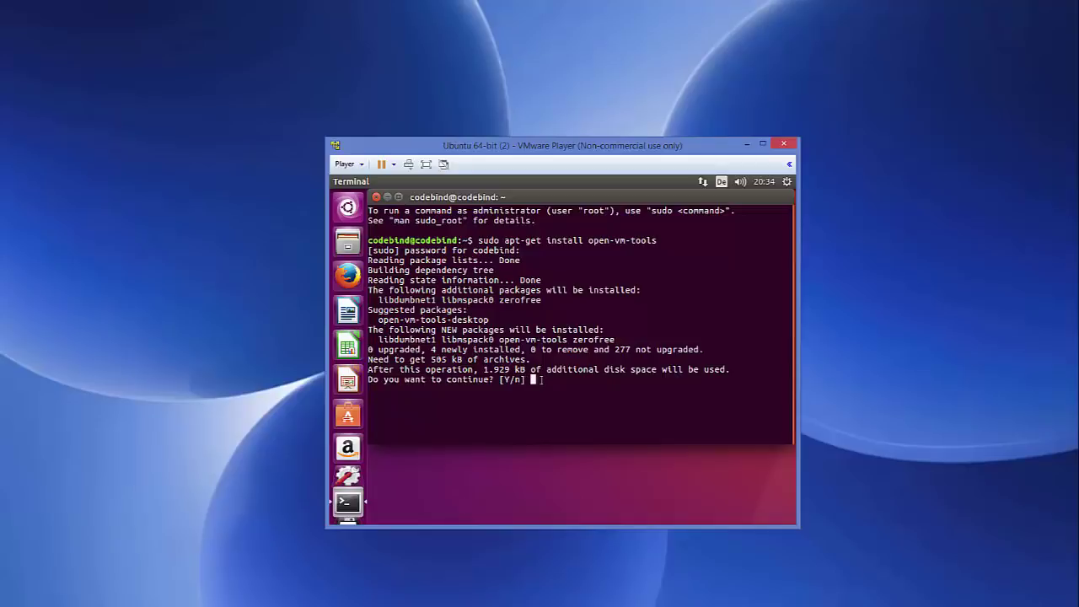
{"action": "type", "text": "y"}
{"action": "key", "text": "Return"}
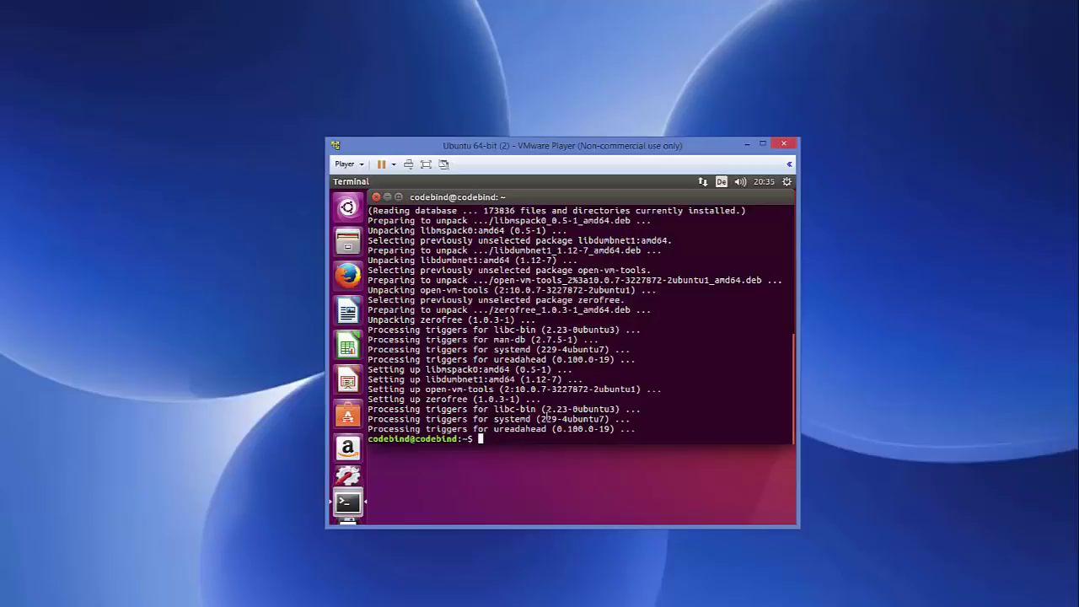
{"action": "key", "text": "Up"}
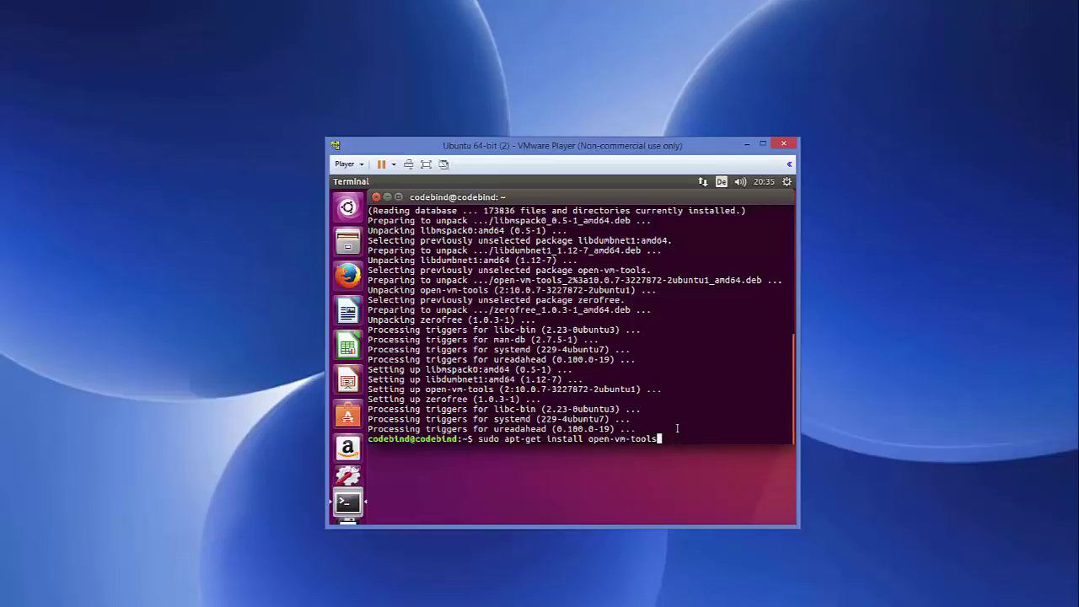
Install open-vm-tools-desktop by appending '-desktop' to the install command and confirming with y.
{"action": "type", "text": "-desktop"}
{"action": "key", "text": "Return"}
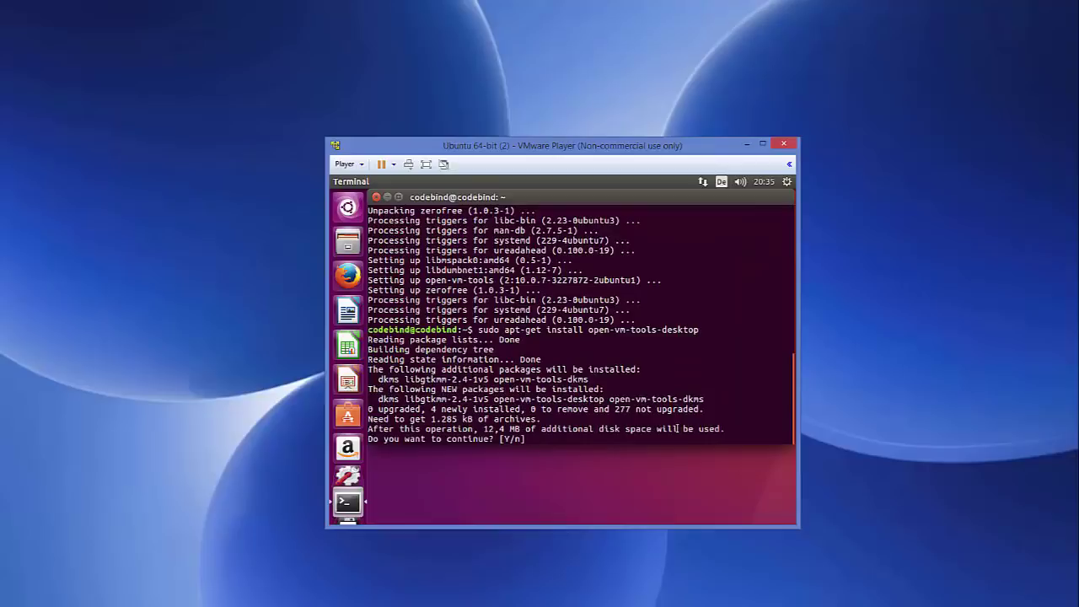
{"action": "type", "text": "y"}
{"action": "key", "text": "Return"}
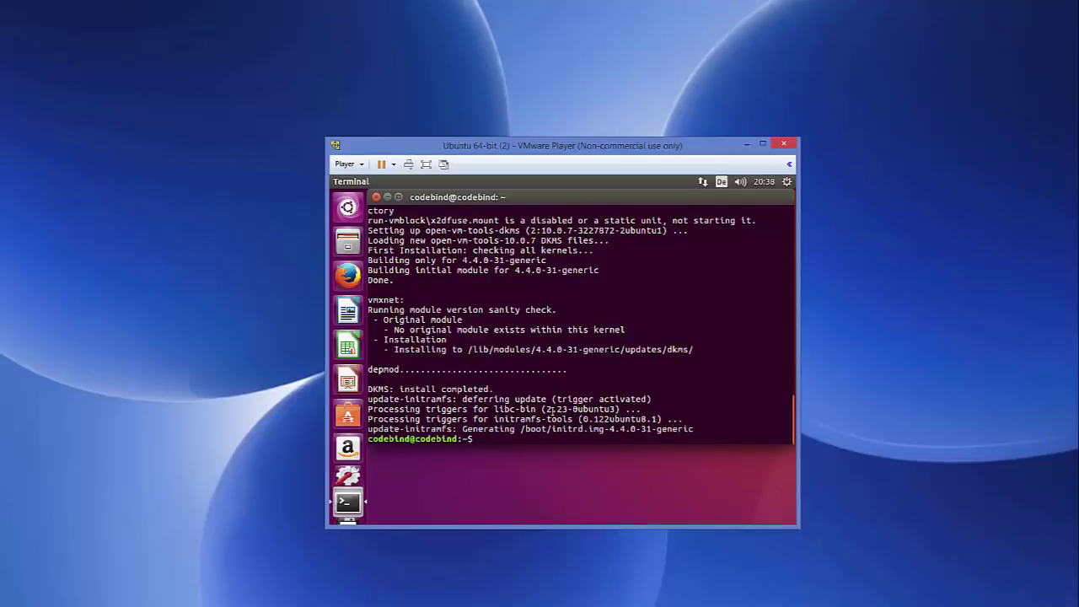
{"action": "left_click", "coordinate": [786, 181]}
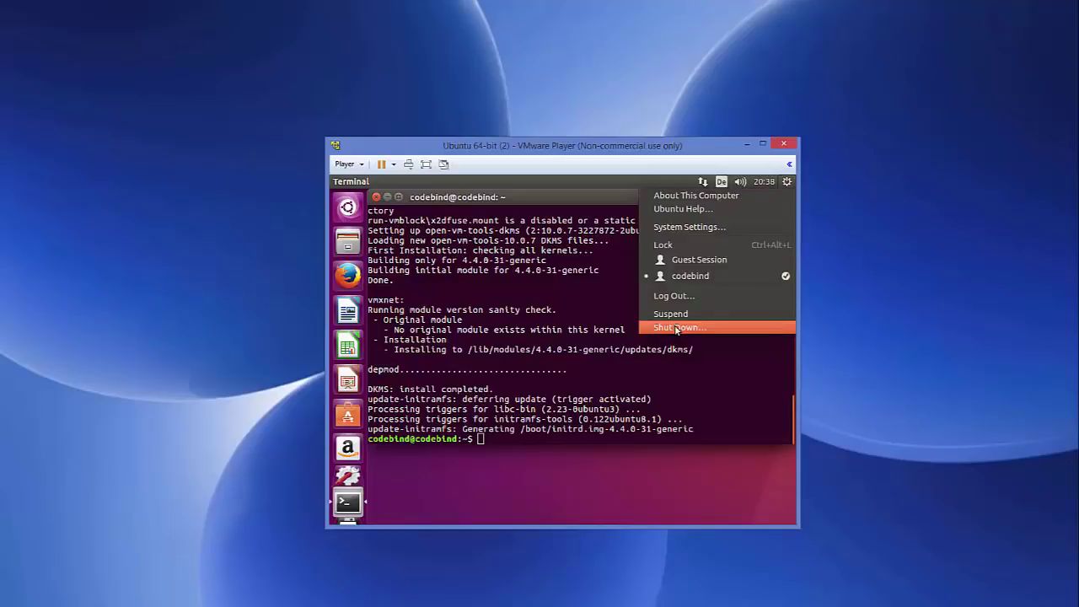
Dismiss the system menu, restart Ubuntu with 'reboot', and log back in with the account password.
{"action": "left_click", "coordinate": [570, 396]}
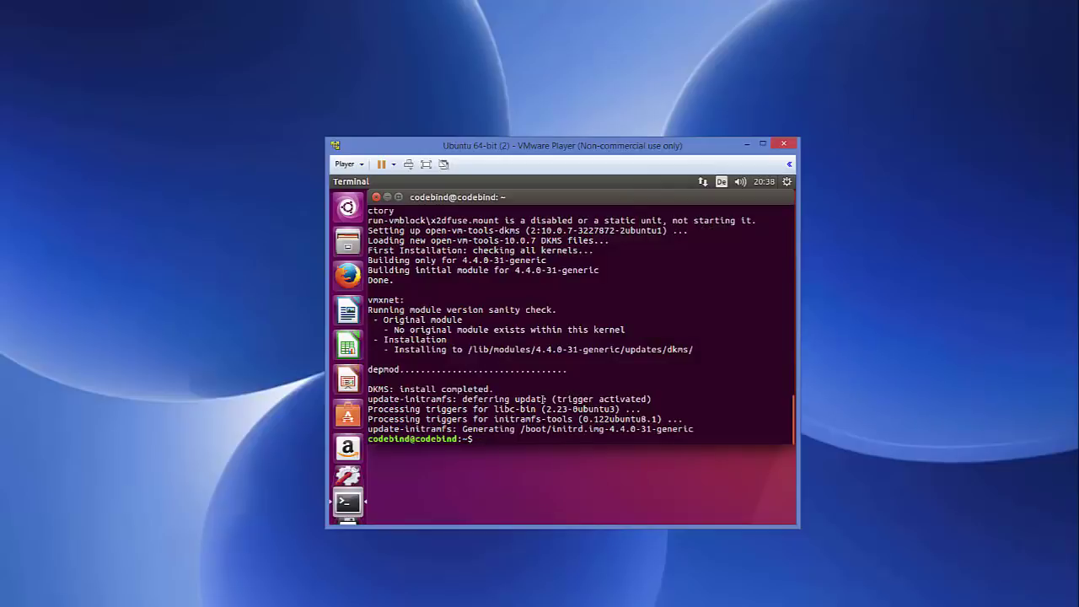
{"action": "type", "text": "reboot"}
{"action": "key", "text": "Return"}
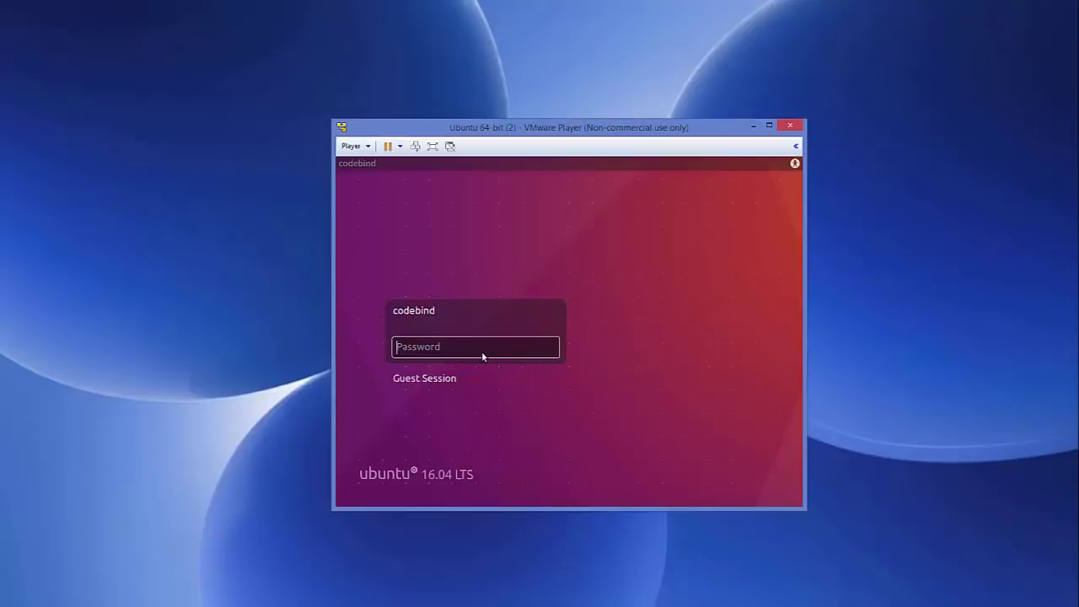
{"action": "type", "text": "******"}
{"action": "key", "text": "Return"}
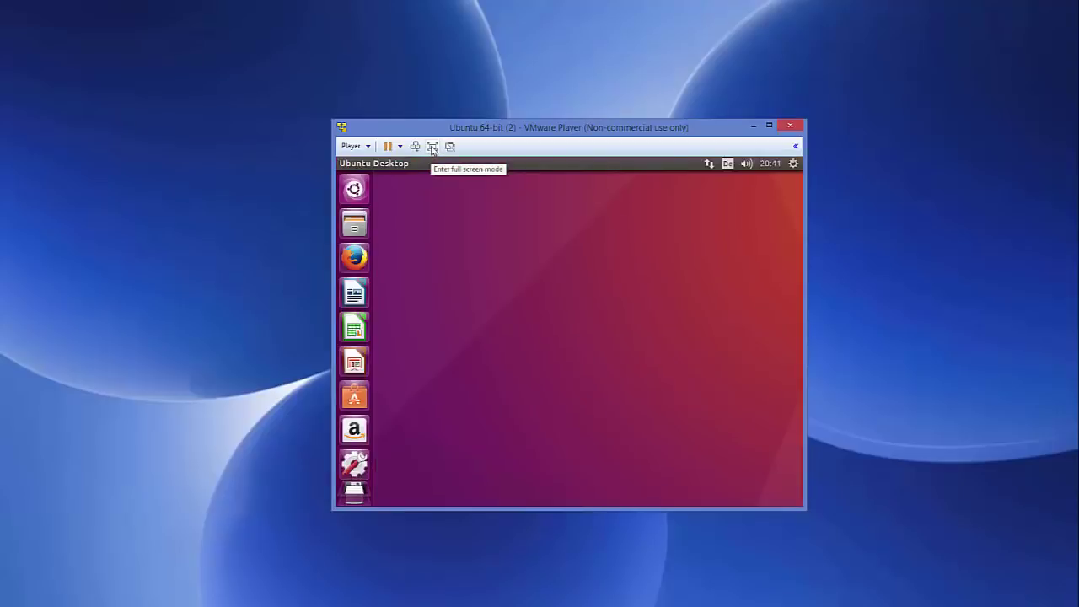
Go full screen and back, then enlarge the window by its corners and right edge.
{"action": "left_click", "coordinate": [431, 147]}
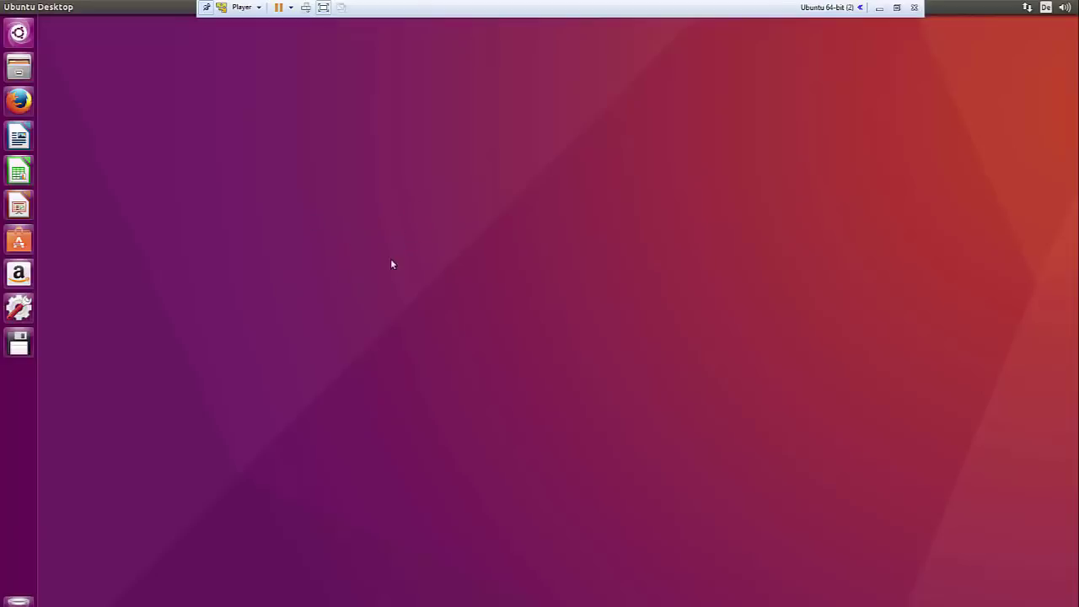
{"action": "left_click", "coordinate": [897, 6]}
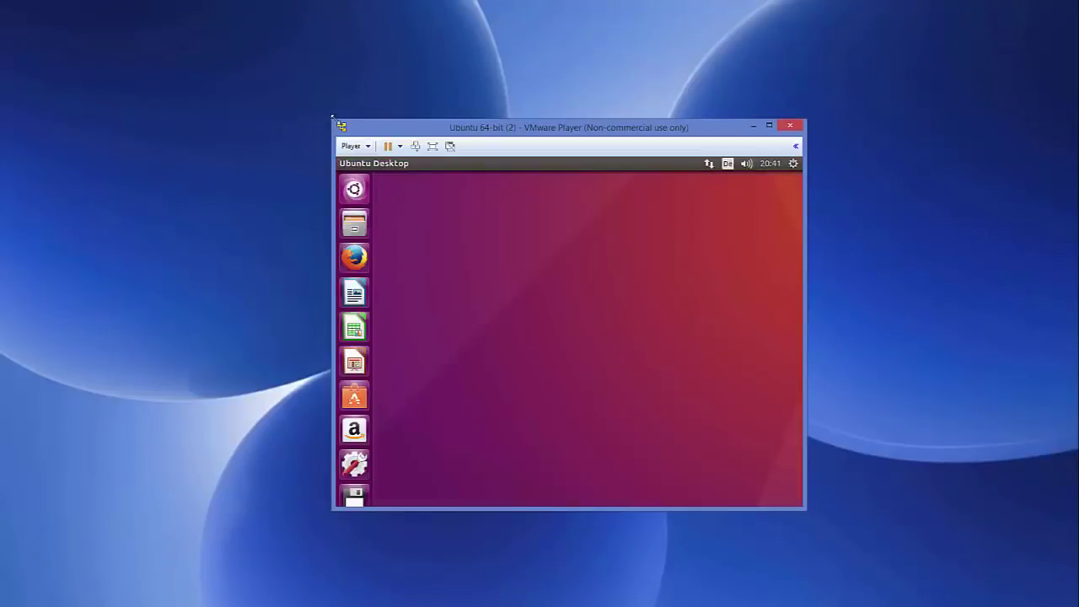
{"action": "left_click_drag", "start_coordinate": [333, 120], "coordinate": [72, 31]}
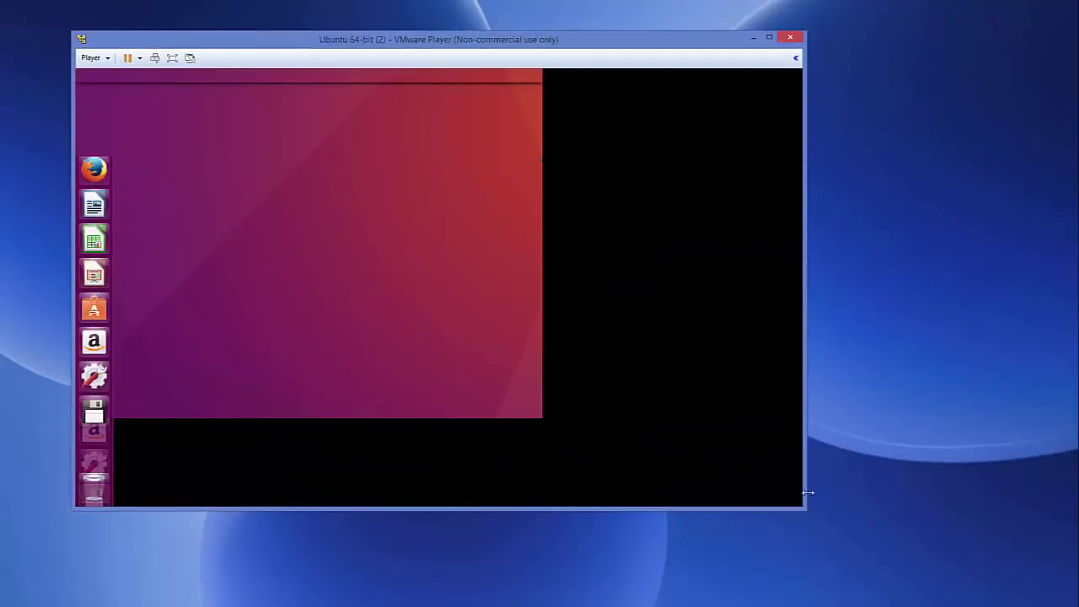
{"action": "left_click_drag", "start_coordinate": [805, 508], "coordinate": [961, 578]}
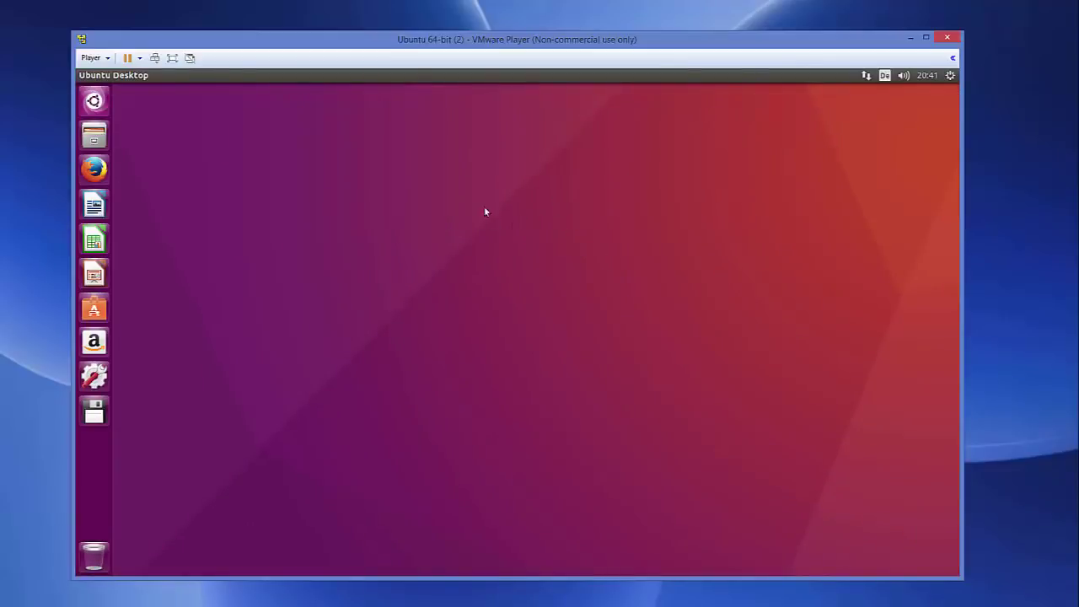
{"action": "left_click_drag", "start_coordinate": [964, 243], "coordinate": [1036, 245]}
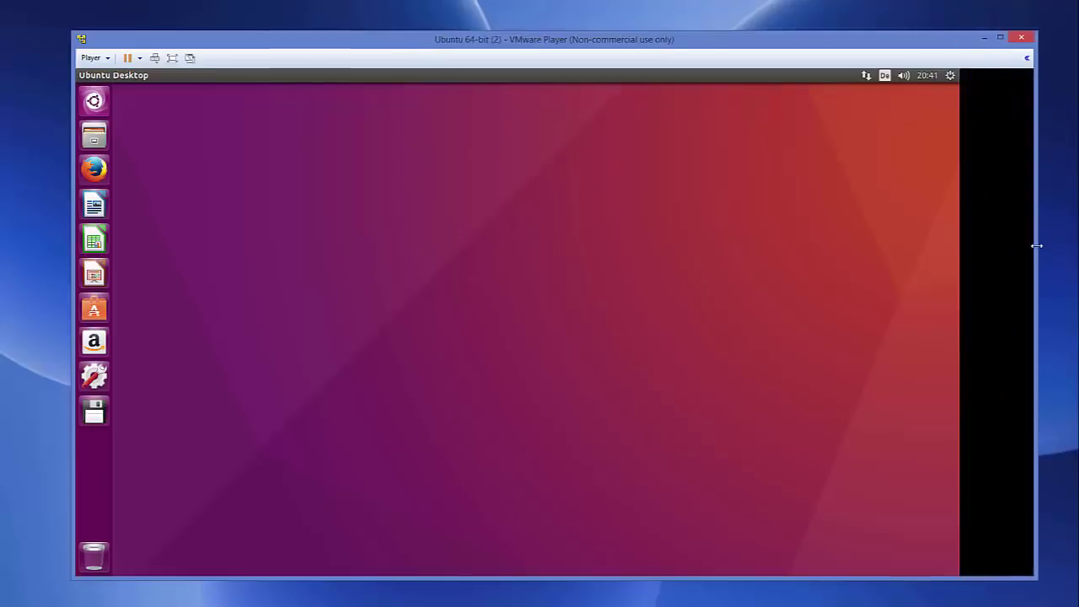